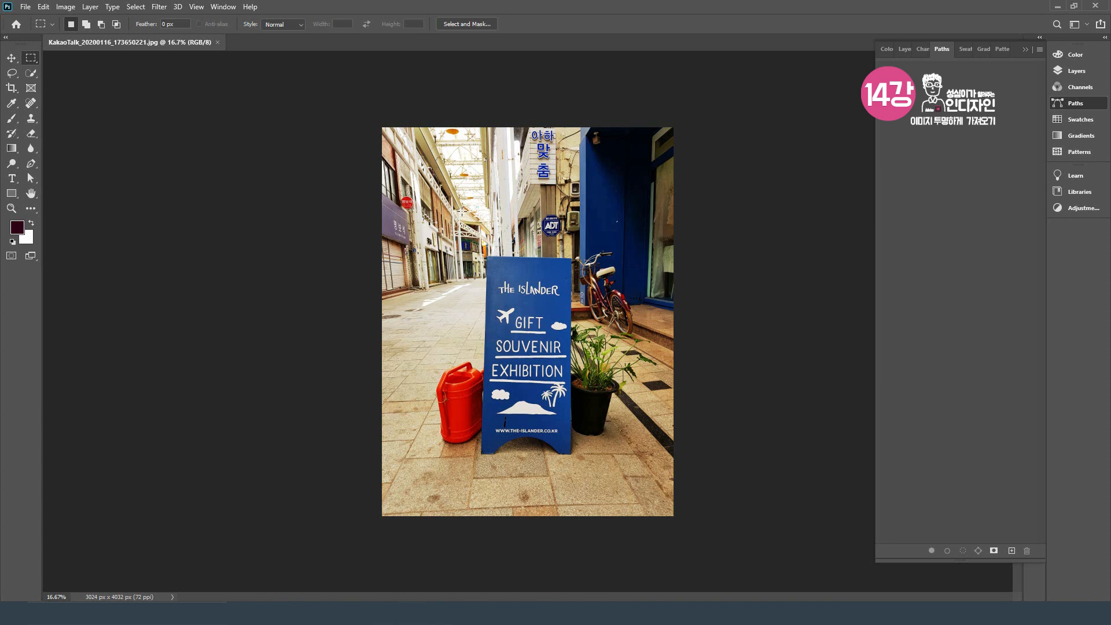
Step: Convert the street photo's colour mode to CMYK and accept the profile conversion
{"action": "left_click", "coordinate": [65, 7]}
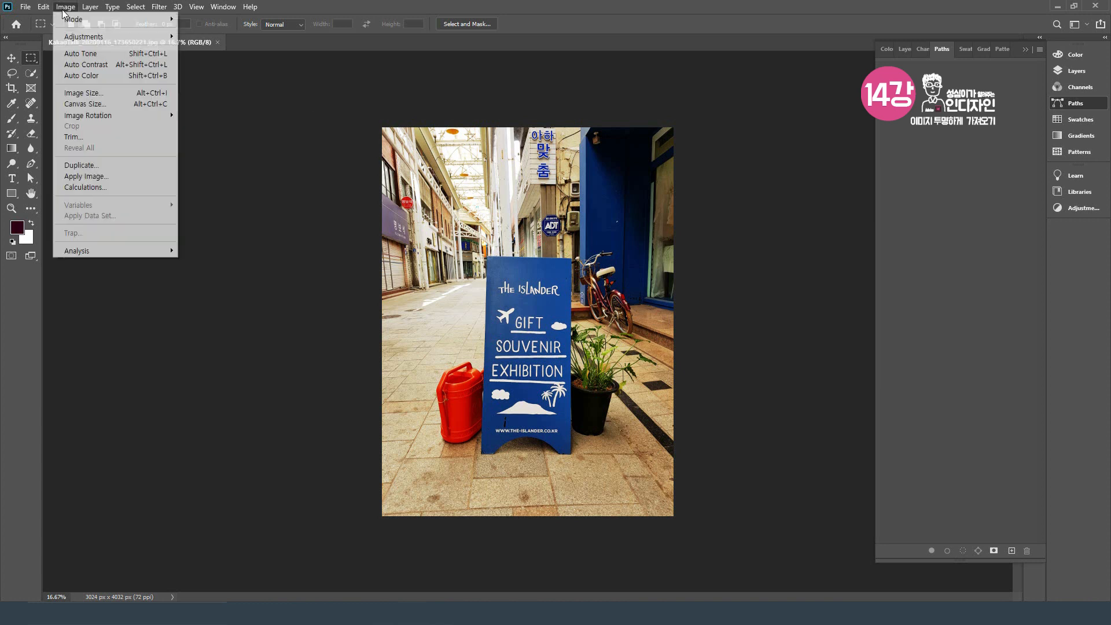
{"action": "mouse_move", "coordinate": [72, 22]}
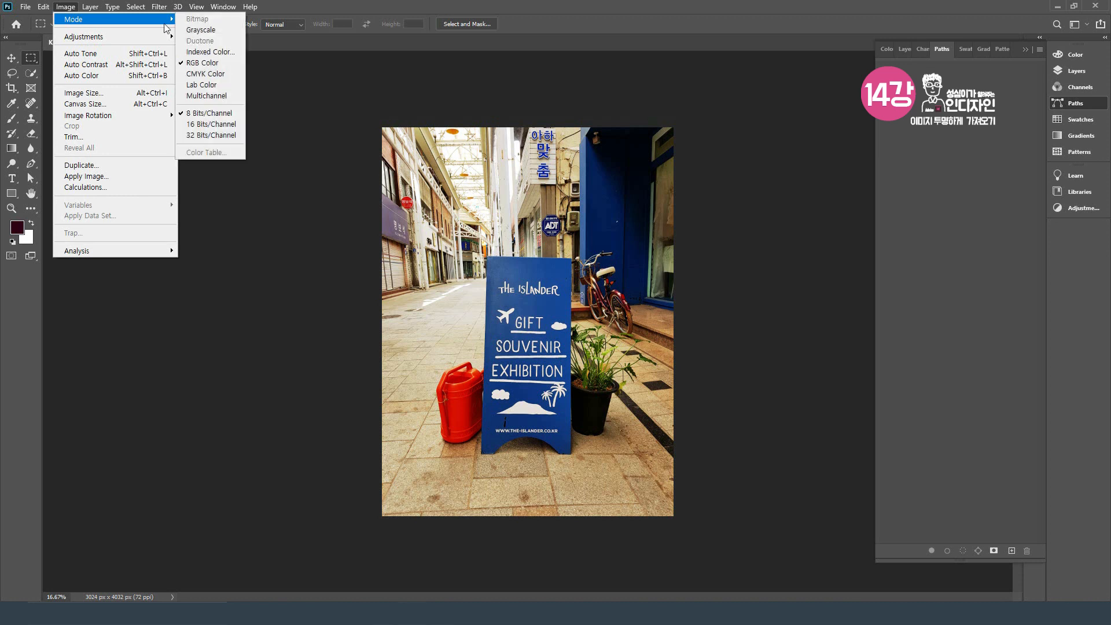
{"action": "left_click", "coordinate": [236, 74]}
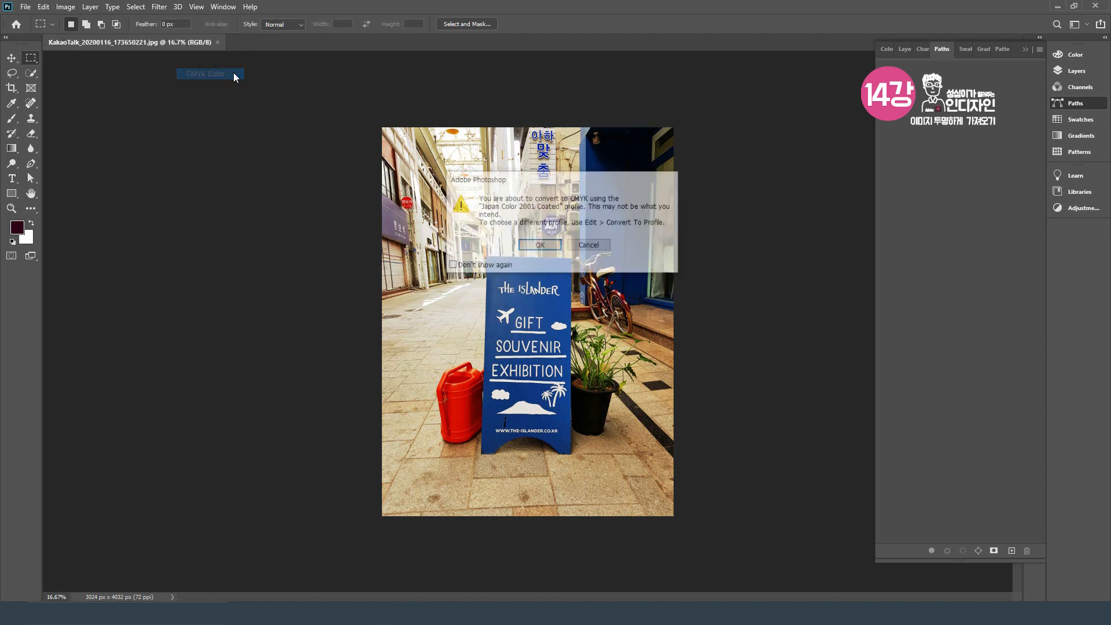
{"action": "left_click", "coordinate": [539, 246]}
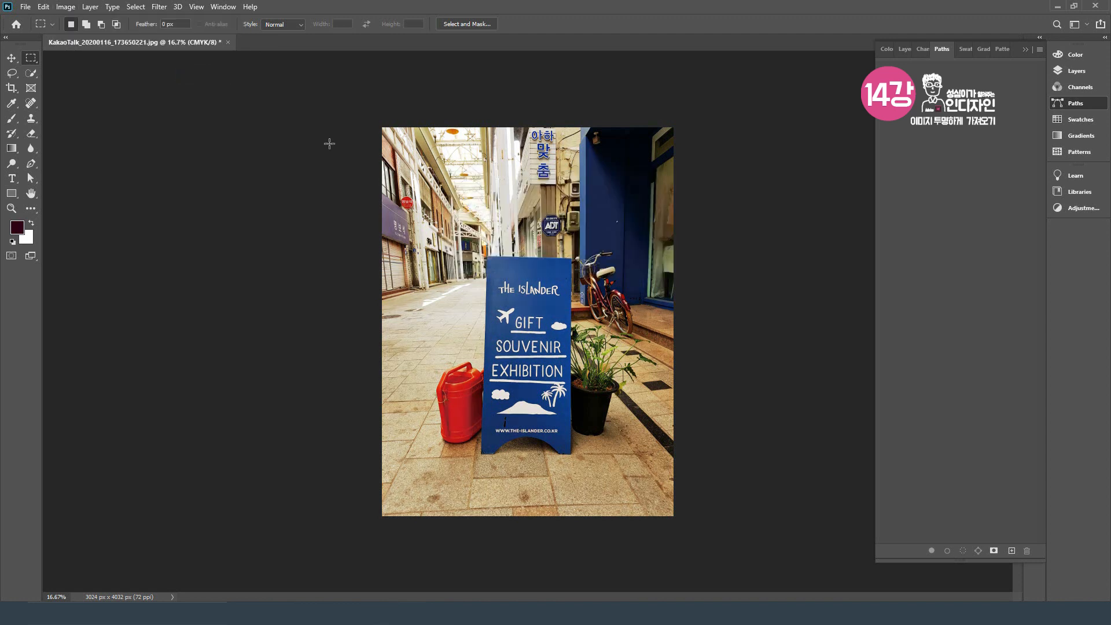
Step: Set the image resolution to 300 pixels/inch with resampling off and the dimension units to millimetres
{"action": "left_click", "coordinate": [67, 8]}
{"action": "left_click", "coordinate": [115, 93]}
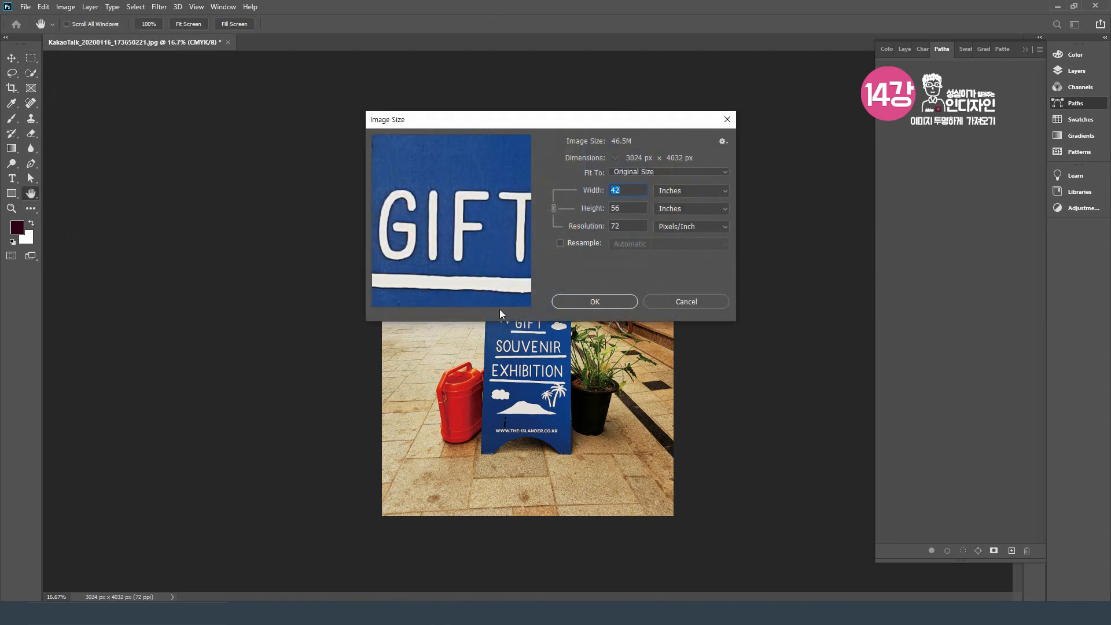
{"action": "left_click", "coordinate": [560, 243]}
{"action": "left_click", "coordinate": [561, 244]}
{"action": "left_click", "coordinate": [602, 232]}
{"action": "type", "text": "300"}
{"action": "left_click", "coordinate": [694, 191]}
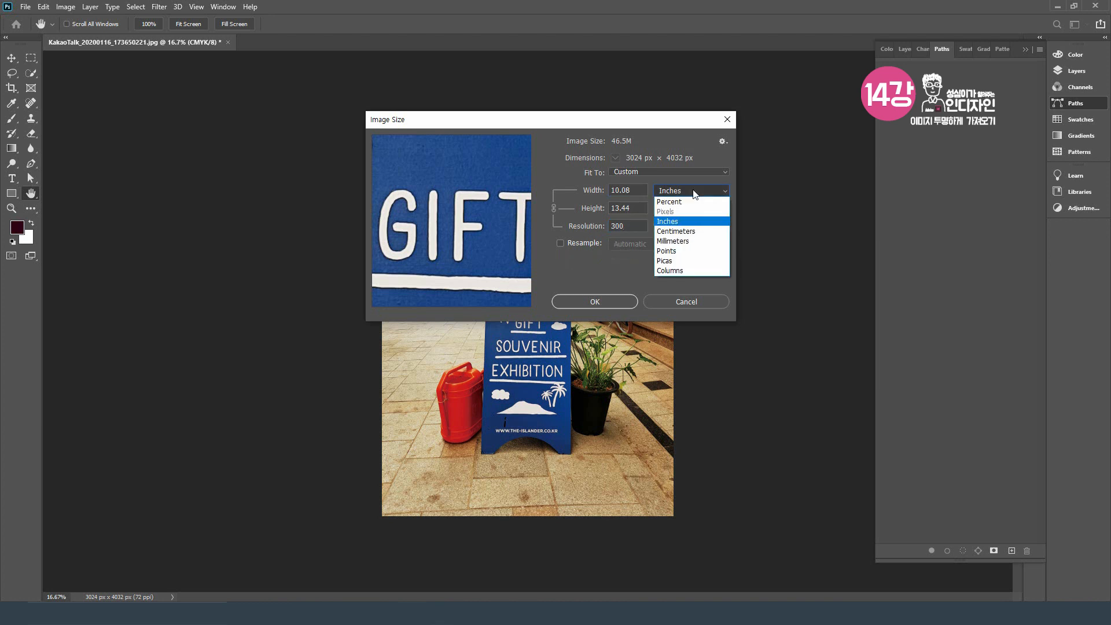
{"action": "left_click", "coordinate": [696, 241]}
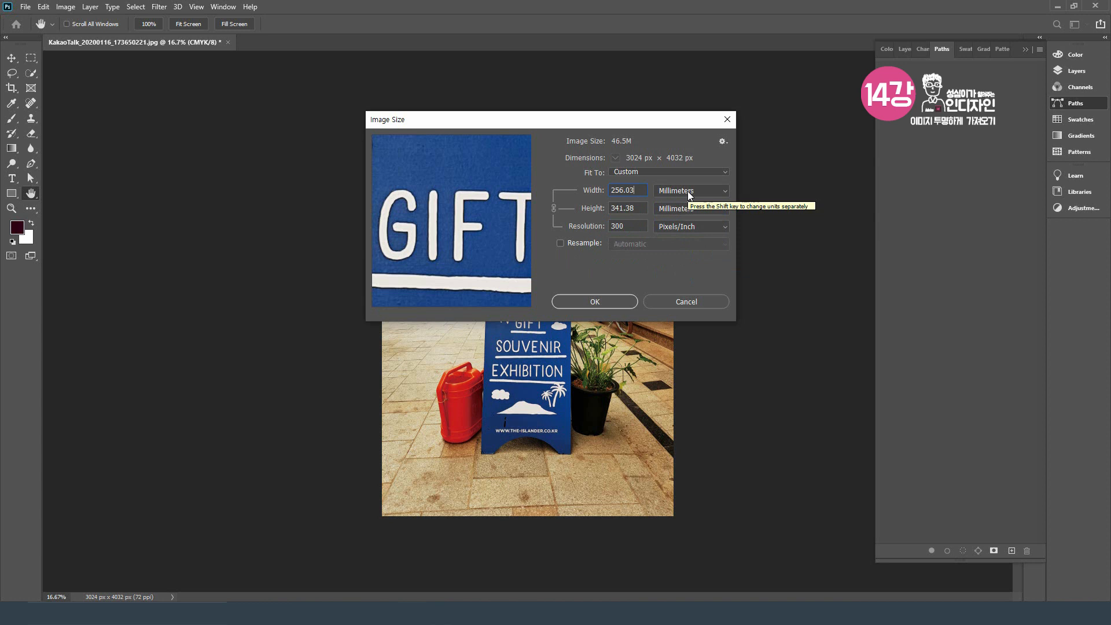
{"action": "left_click", "coordinate": [621, 303]}
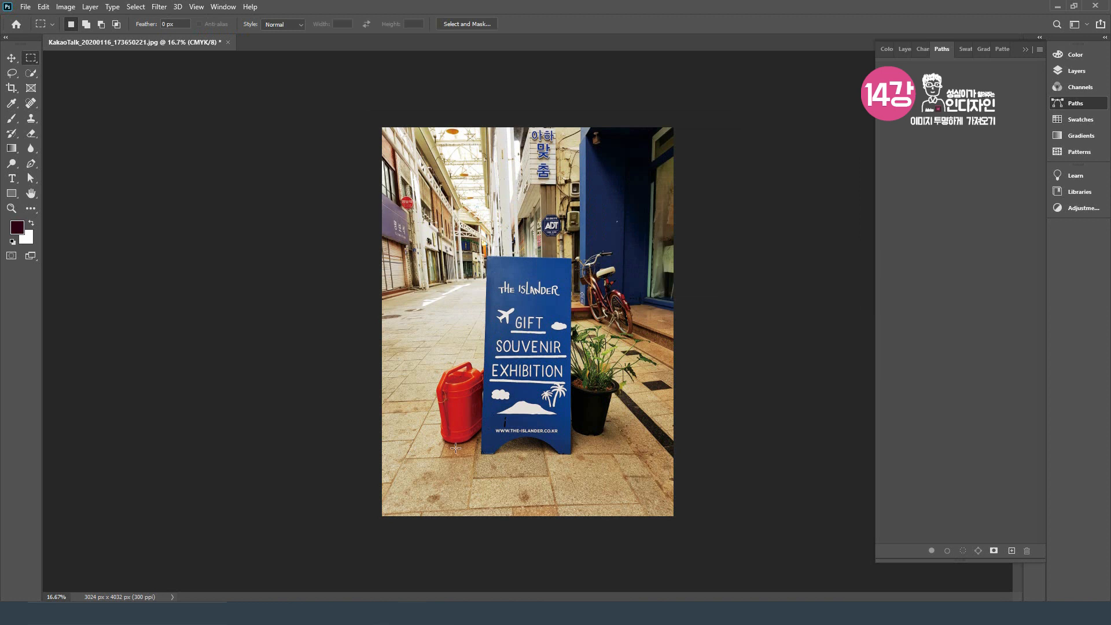
Step: Start a Pen tool path along the blue sign's top edge, from its upper-left corner to its upper-right corner
{"action": "left_click", "coordinate": [32, 164]}
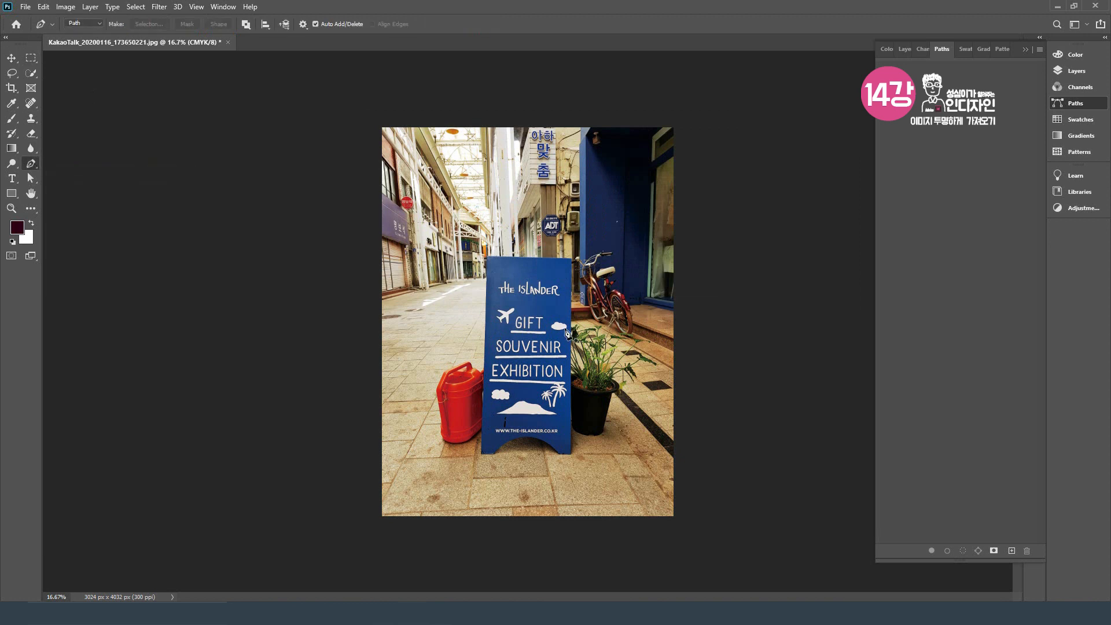
{"action": "key", "text": "ctrl+plus"}
{"action": "key", "text": "ctrl+plus"}
{"action": "key", "text": "ctrl+plus"}
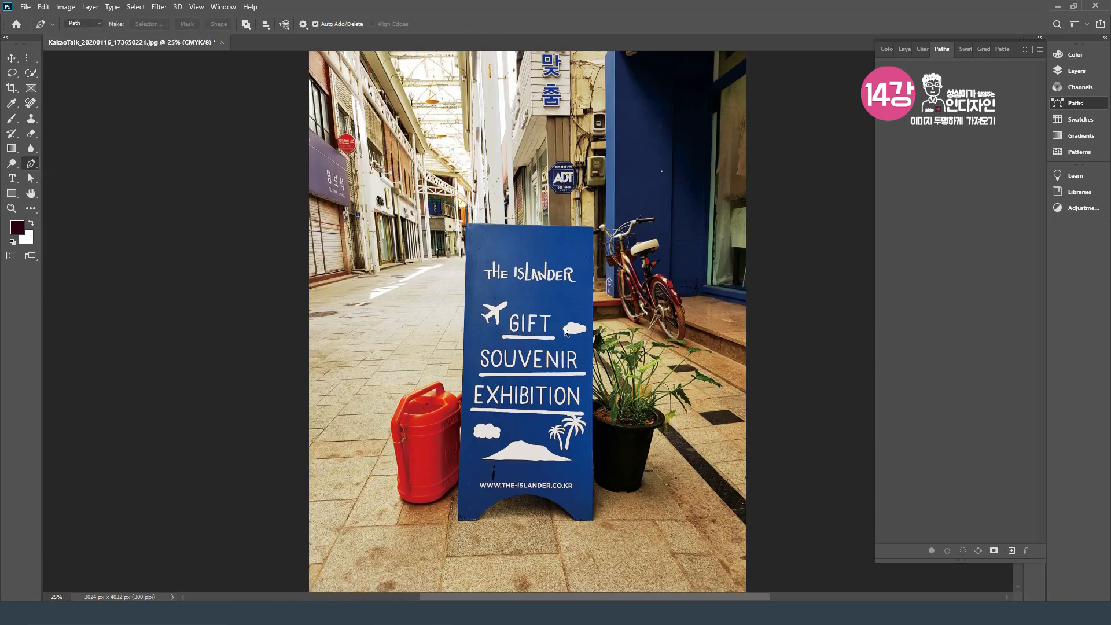
{"action": "key", "text": "ctrl+plus"}
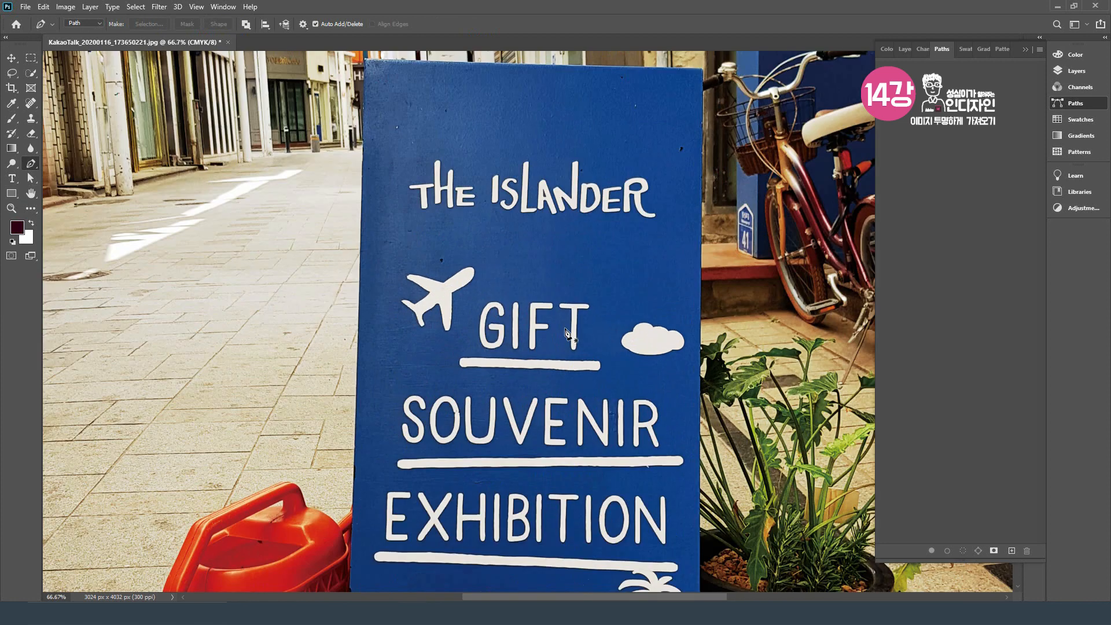
{"action": "left_click_drag", "start_coordinate": [542, 297], "coordinate": [412, 324]}
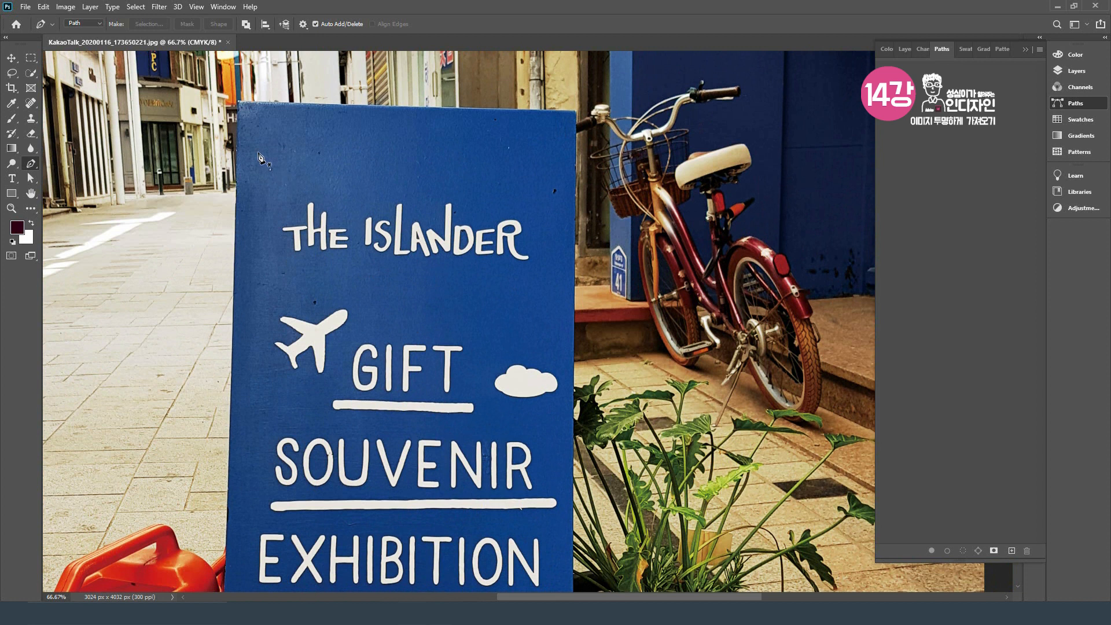
{"action": "left_click", "coordinate": [239, 101]}
{"action": "left_click", "coordinate": [577, 111]}
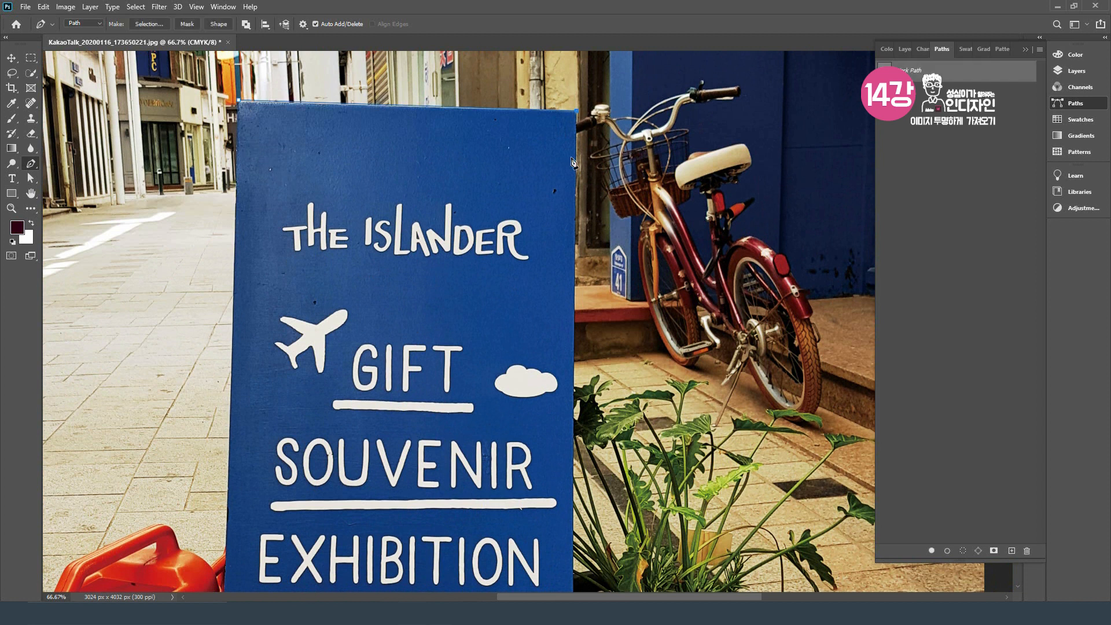
Step: Continue the path down the sign's right edge to its lower-right corner and across the right foot to the arch
{"action": "left_click_drag", "start_coordinate": [558, 337], "coordinate": [537, 172]}
{"action": "left_click_drag", "start_coordinate": [533, 345], "coordinate": [526, 286]}
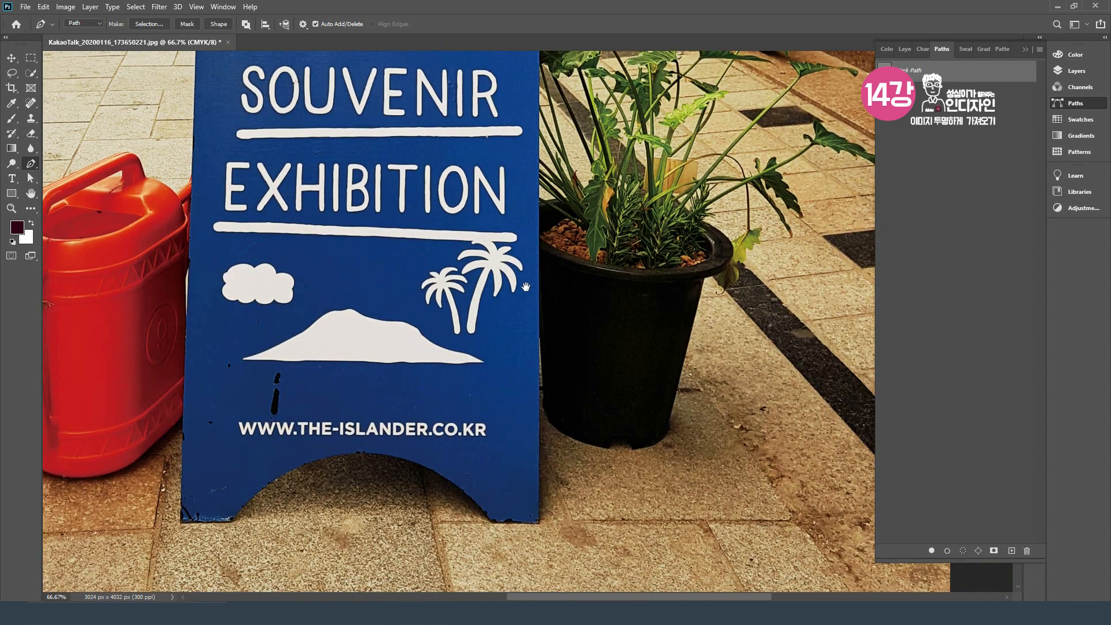
{"action": "left_click_drag", "start_coordinate": [528, 396], "coordinate": [534, 334]}
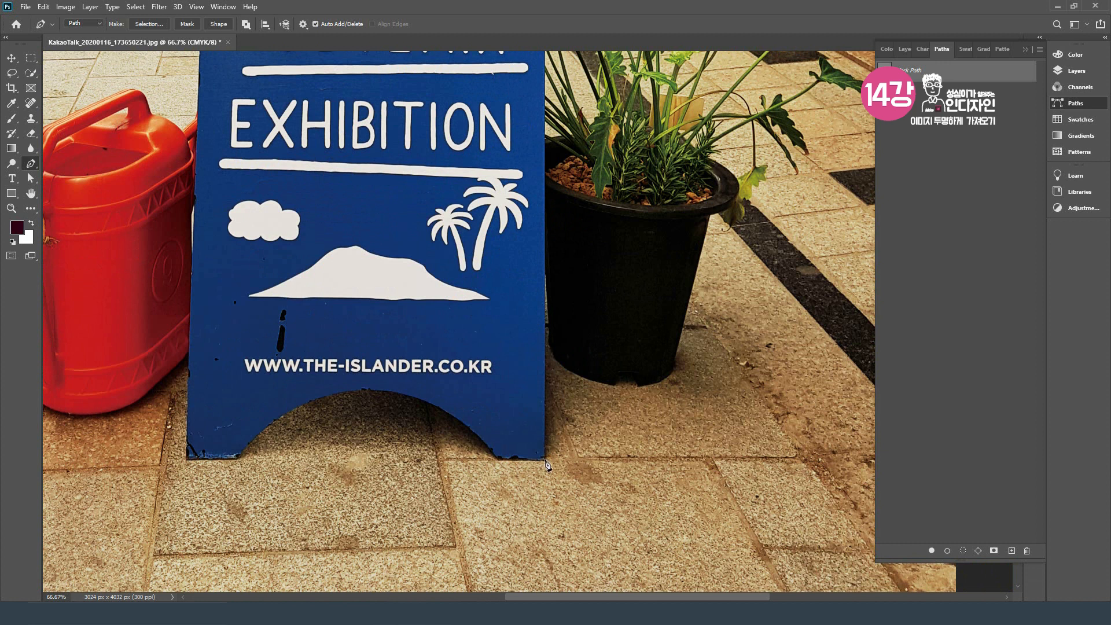
{"action": "left_click", "coordinate": [545, 460]}
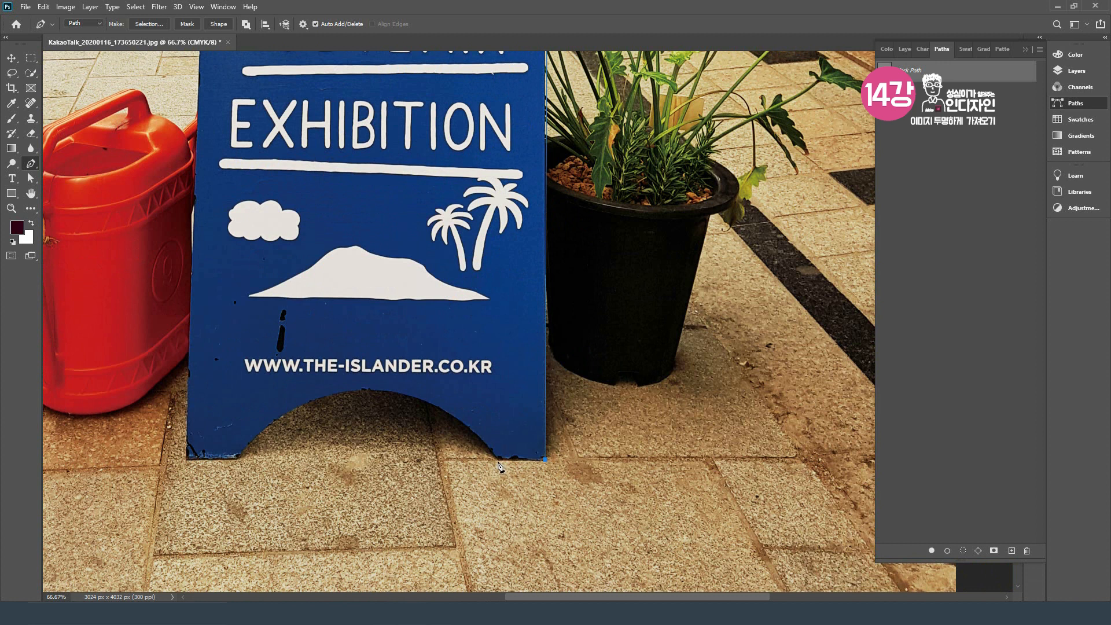
{"action": "left_click", "coordinate": [498, 461]}
Step: Add a curved anchor point at the top of the sign's arch and shorten its outgoing handle
{"action": "left_click_drag", "start_coordinate": [366, 390], "coordinate": [280, 394]}
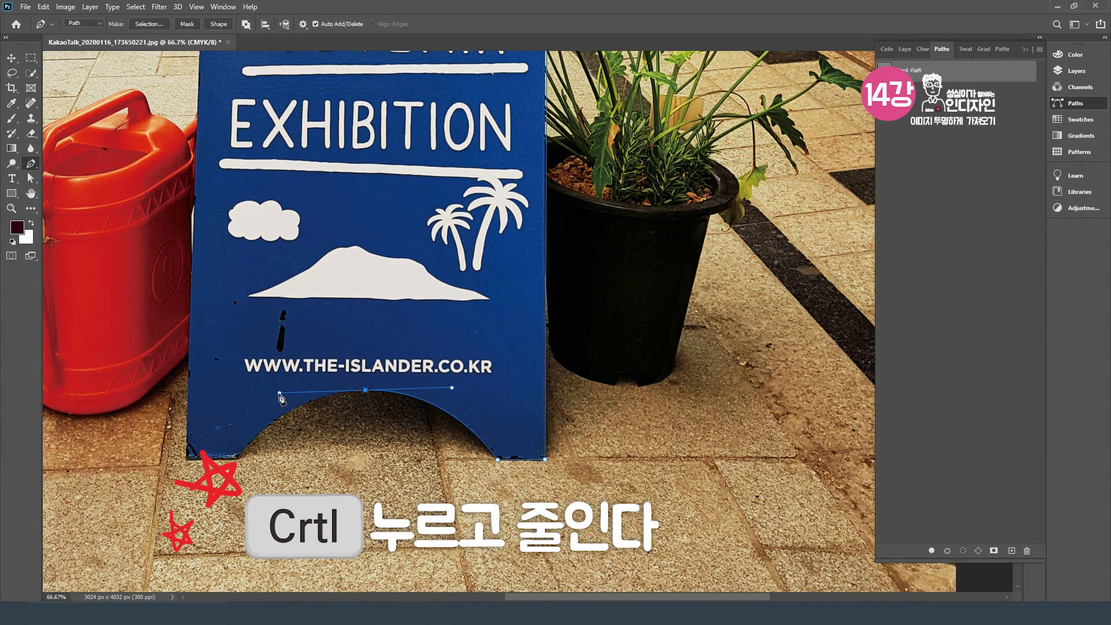
{"action": "left_click_drag", "start_coordinate": [280, 394], "coordinate": [357, 447]}
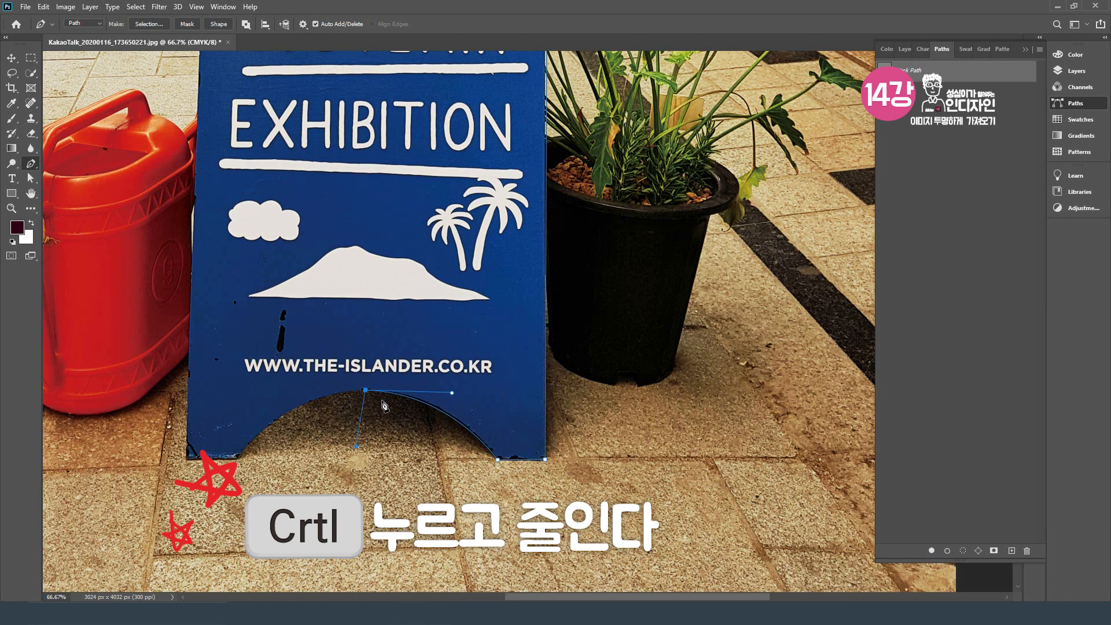
{"action": "left_click_drag", "start_coordinate": [357, 447], "coordinate": [337, 394]}
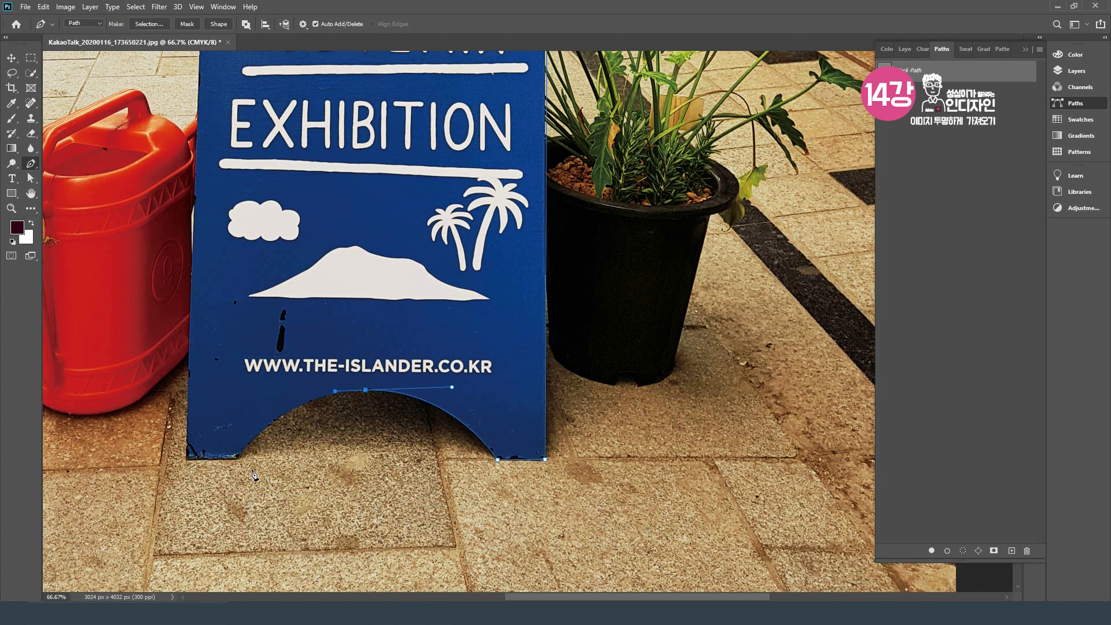
Step: Finish the arch curve at the left foot, then extend the path around the lower-left corner and up to the red can
{"action": "left_click_drag", "start_coordinate": [239, 459], "coordinate": [202, 514]}
{"action": "left_click_drag", "start_coordinate": [202, 514], "coordinate": [228, 461]}
{"action": "left_click", "coordinate": [187, 461]}
{"action": "left_click", "coordinate": [190, 349]}
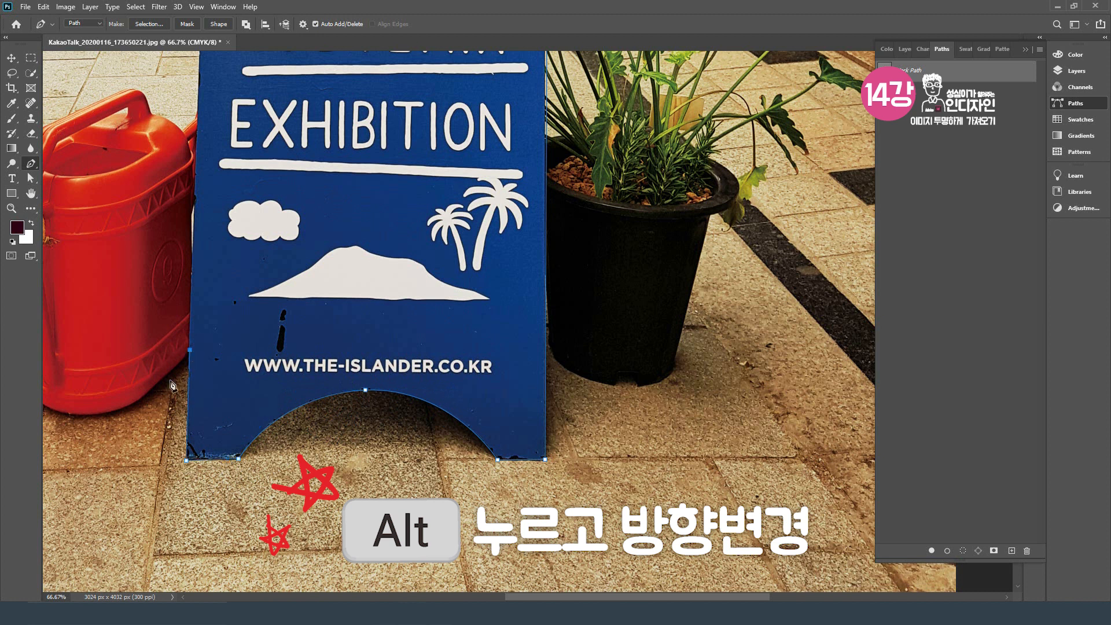
Step: Trace the path around the red can's curved base and up its lower left side
{"action": "left_click_drag", "start_coordinate": [174, 394], "coordinate": [373, 388]}
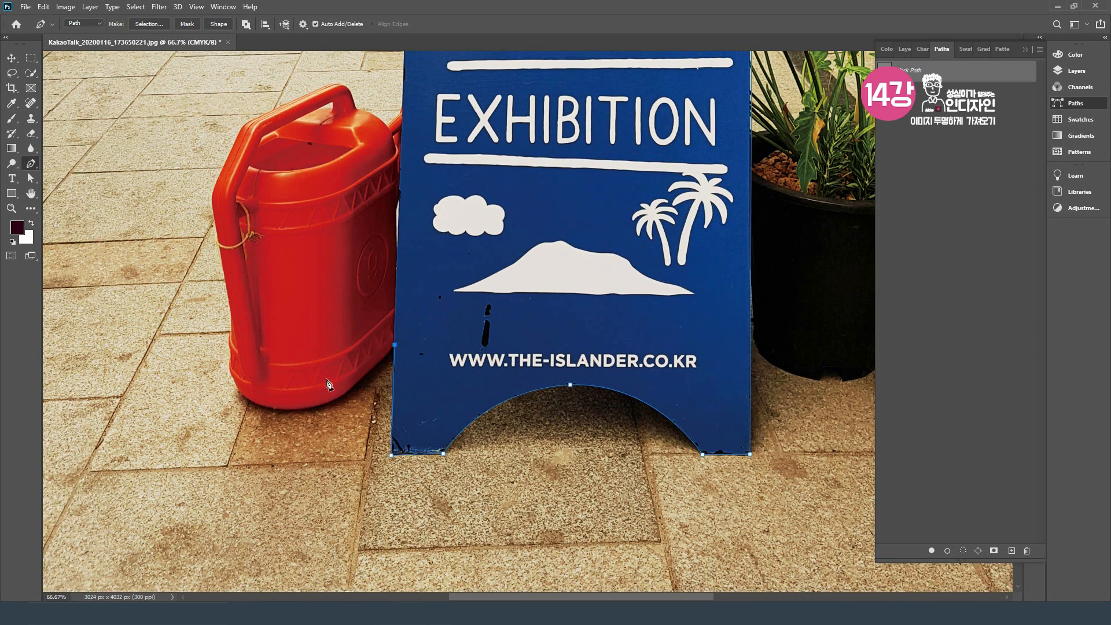
{"action": "key", "text": "ctrl+plus"}
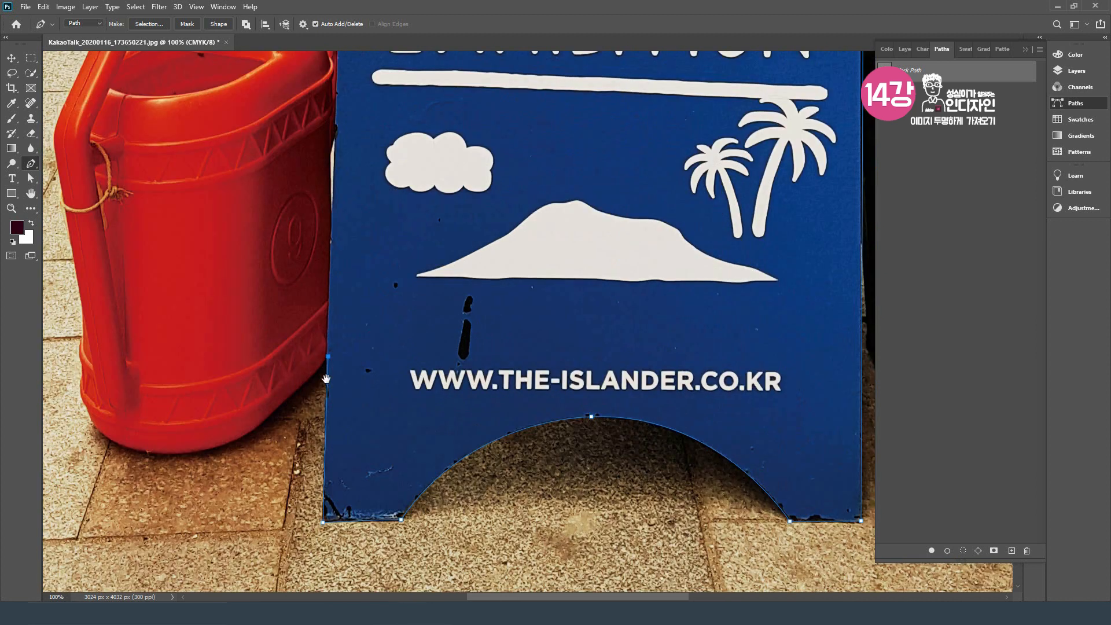
{"action": "left_click_drag", "start_coordinate": [326, 380], "coordinate": [433, 367]}
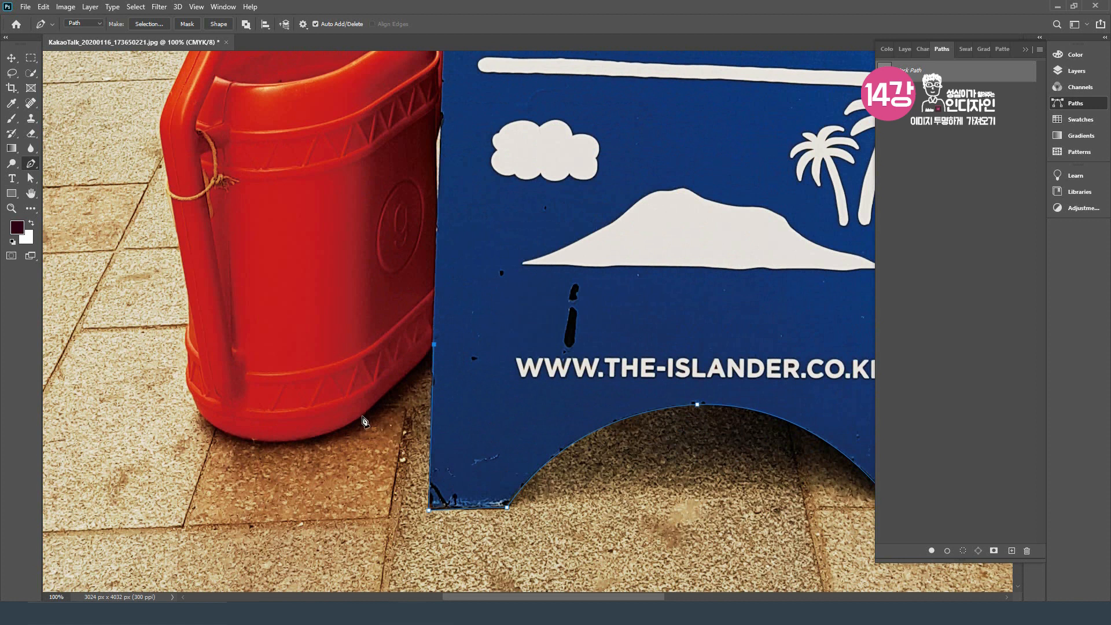
{"action": "left_click", "coordinate": [367, 415]}
{"action": "left_click_drag", "start_coordinate": [246, 440], "coordinate": [214, 433]}
{"action": "left_click", "coordinate": [180, 426], "text": "ctrl"}
{"action": "left_click_drag", "start_coordinate": [194, 396], "coordinate": [189, 314]}
{"action": "left_click", "coordinate": [188, 353]}
{"action": "left_click", "coordinate": [189, 326]}
{"action": "left_click", "coordinate": [189, 299]}
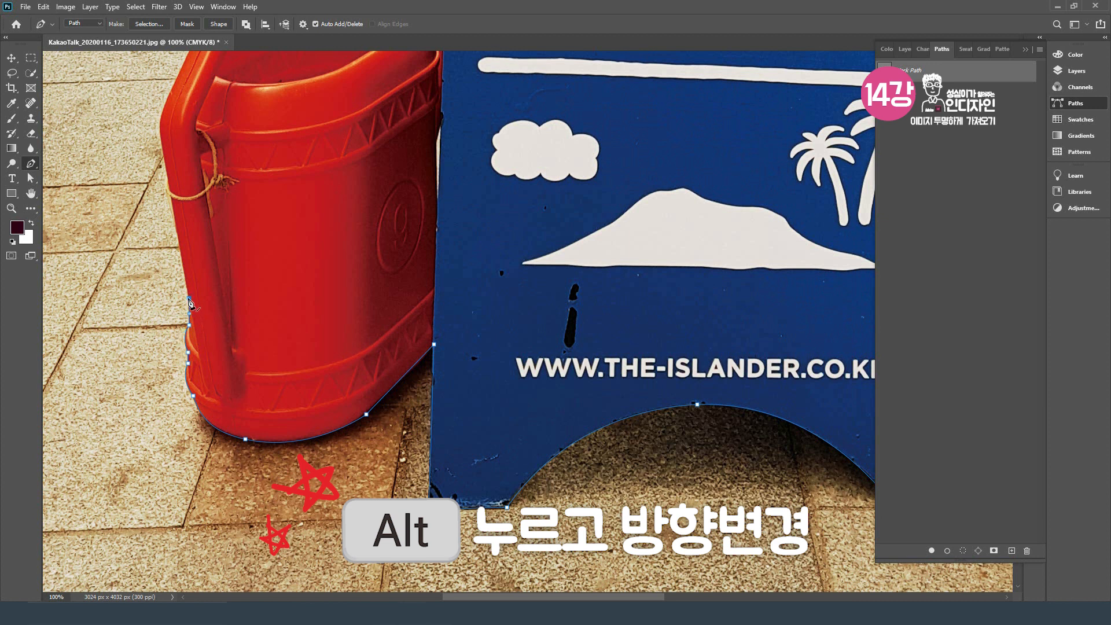
Step: Extend the path up the can's left side and over its handle to where the handle meets the can's top
{"action": "scroll", "coordinate": [189, 298], "scroll_direction": "up", "scroll_amount": 3}
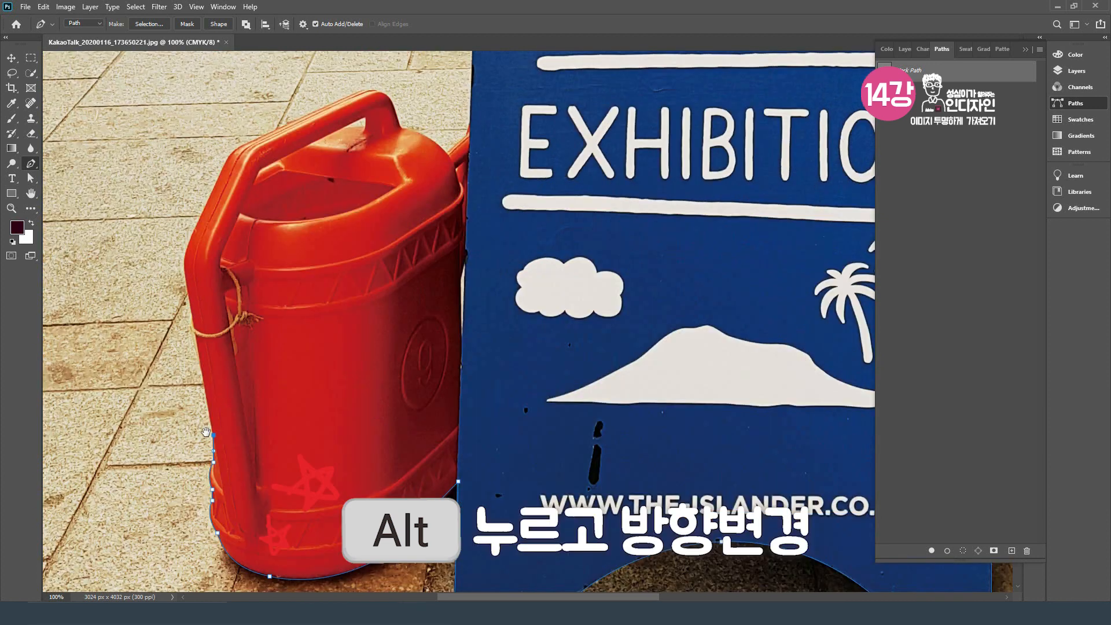
{"action": "left_click", "coordinate": [188, 286]}
{"action": "left_click_drag", "start_coordinate": [190, 240], "coordinate": [200, 219]}
{"action": "left_click", "coordinate": [224, 165]}
{"action": "left_click_drag", "start_coordinate": [234, 168], "coordinate": [245, 255]}
{"action": "scroll", "coordinate": [234, 235], "scroll_direction": "up", "scroll_amount": 2}
{"action": "left_click", "coordinate": [364, 201]}
{"action": "left_click_drag", "start_coordinate": [401, 209], "coordinate": [429, 245]}
{"action": "left_click", "coordinate": [410, 236]}
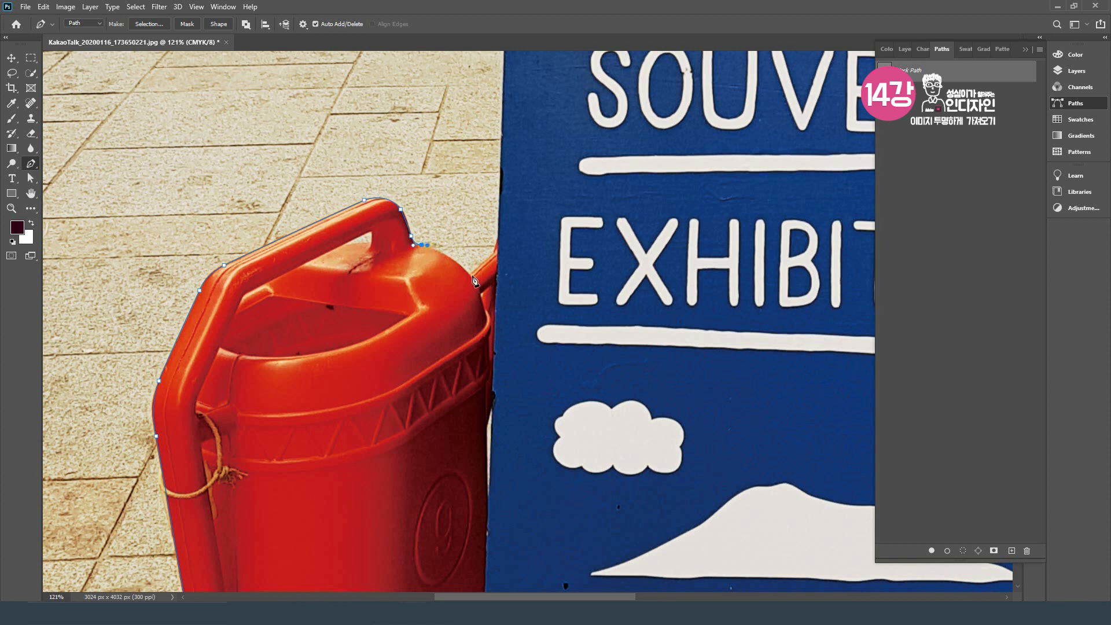
Step: Trace the can's upper right edge to the sign, then follow the sign's left edge and close the path at its starting corner
{"action": "left_click_drag", "start_coordinate": [470, 276], "coordinate": [485, 296]}
{"action": "left_click", "coordinate": [494, 253]}
{"action": "left_click", "coordinate": [499, 238]}
{"action": "left_click_drag", "start_coordinate": [556, 174], "coordinate": [469, 390]}
{"action": "left_click_drag", "start_coordinate": [471, 134], "coordinate": [429, 347]}
{"action": "scroll", "coordinate": [433, 310], "scroll_direction": "down", "scroll_amount": 2}
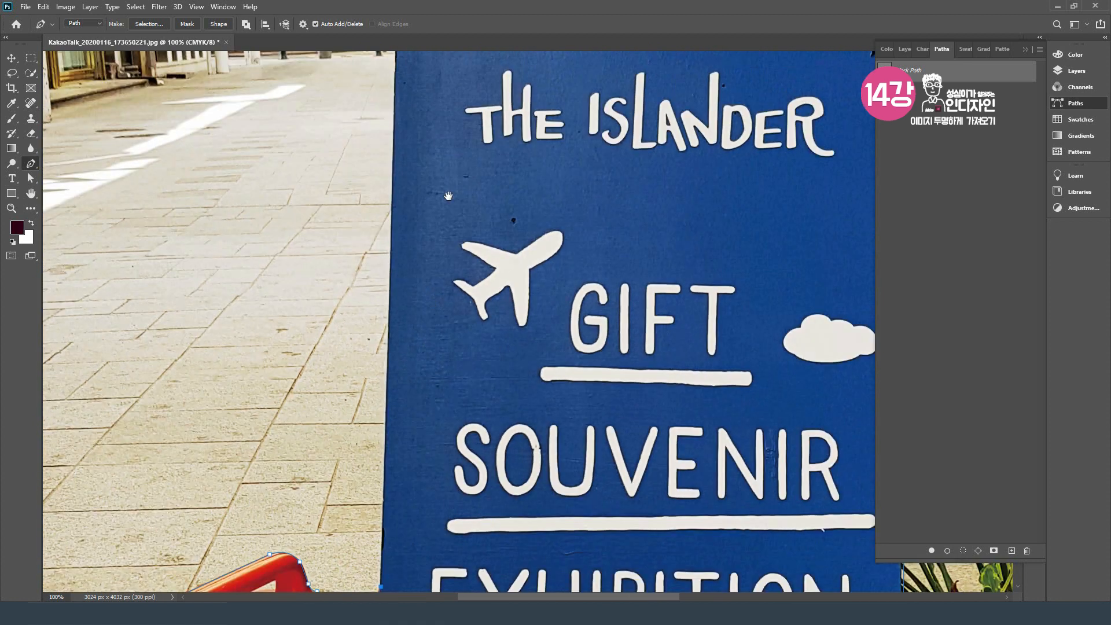
{"action": "left_click_drag", "start_coordinate": [448, 195], "coordinate": [351, 345]}
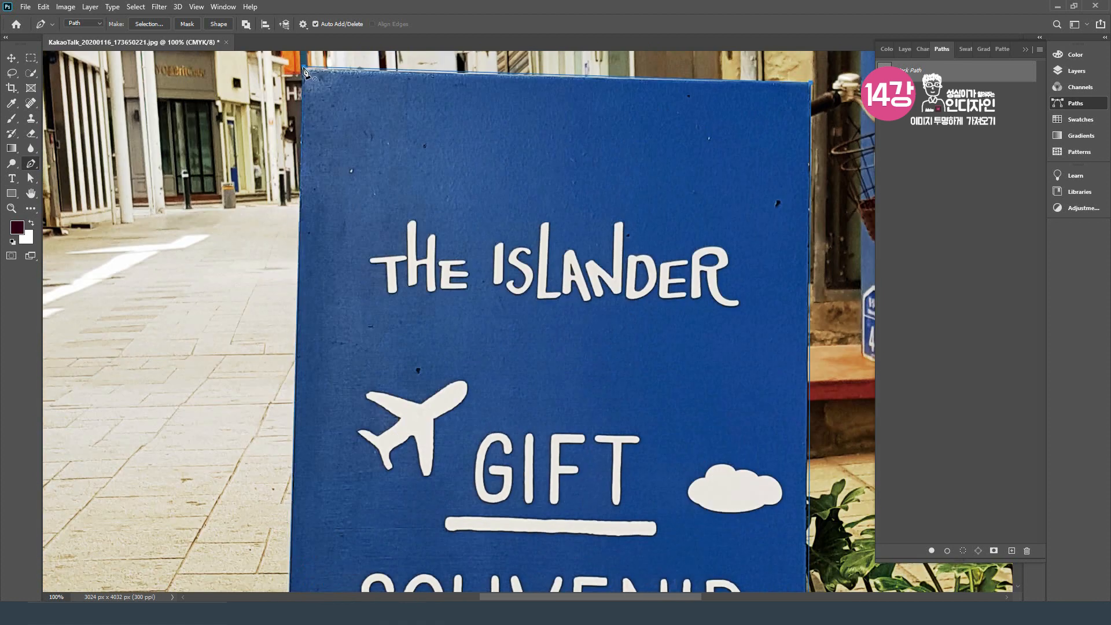
{"action": "scroll", "coordinate": [426, 266], "scroll_direction": "down", "scroll_amount": 4}
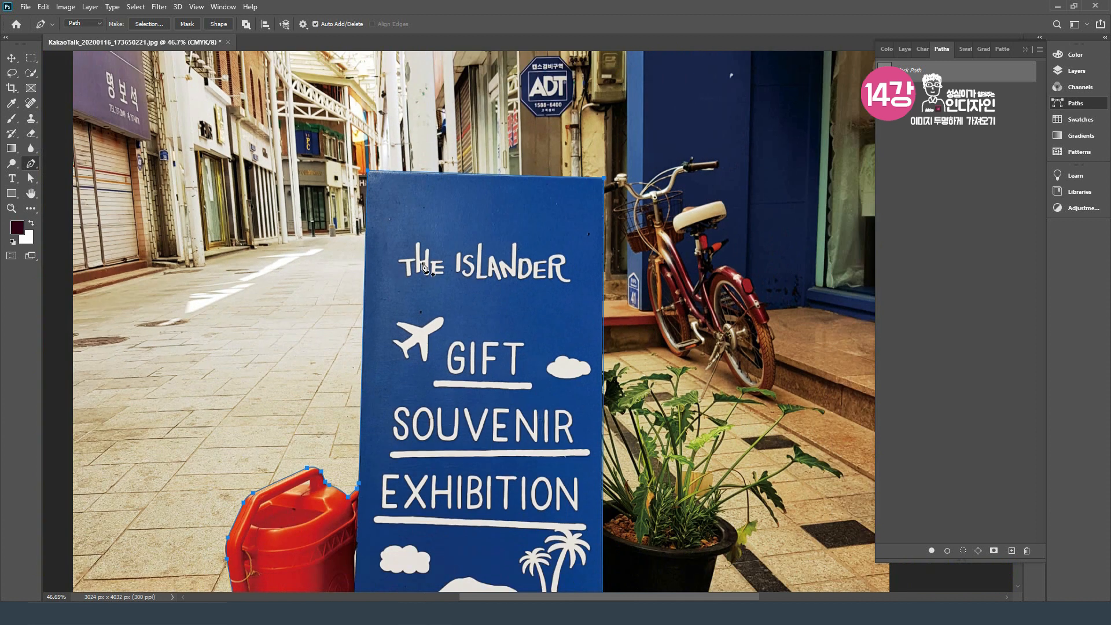
{"action": "scroll", "coordinate": [423, 265], "scroll_direction": "down", "scroll_amount": 1}
{"action": "left_click_drag", "start_coordinate": [462, 360], "coordinate": [425, 275]}
{"action": "scroll", "coordinate": [458, 335], "scroll_direction": "down", "scroll_amount": 1}
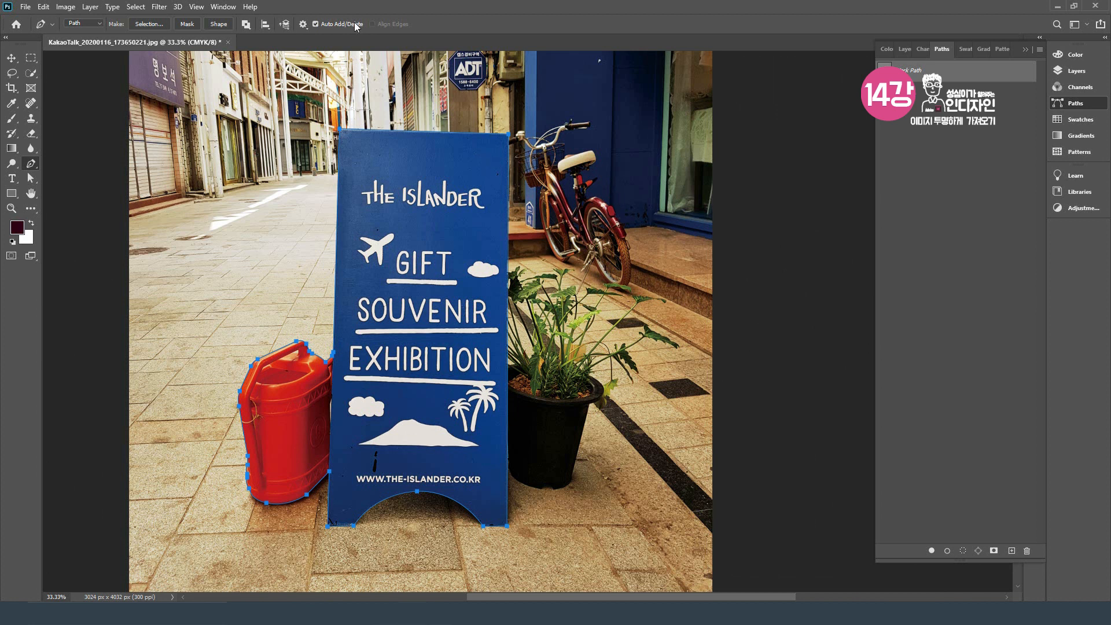
Step: Show the document's layers and convert the locked Background into a regular layer with the default settings
{"action": "left_click", "coordinate": [224, 7]}
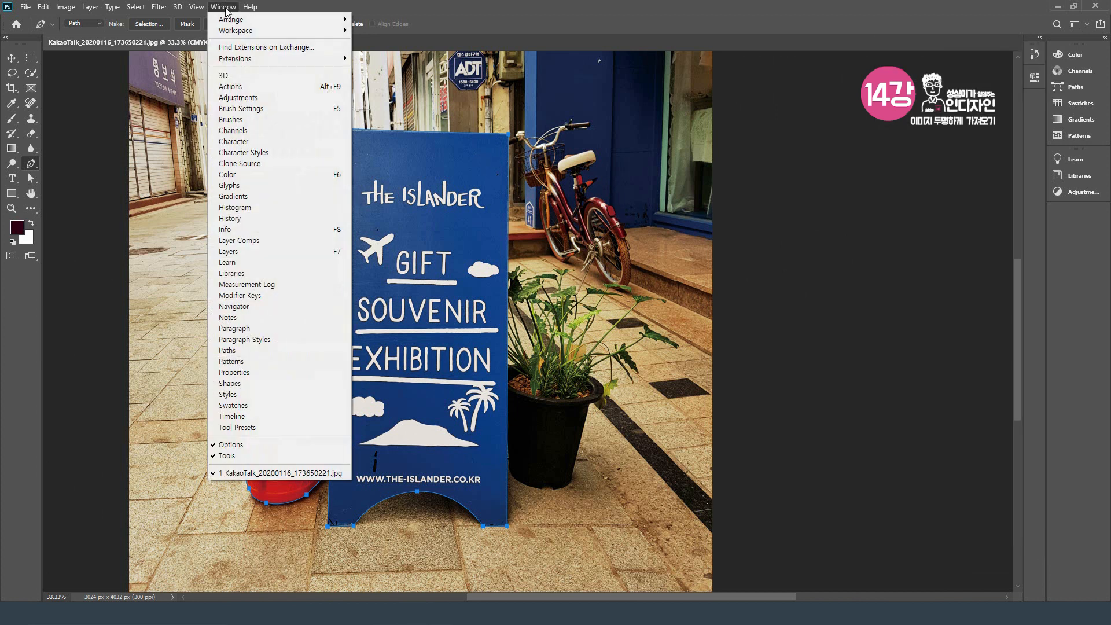
{"action": "left_click", "coordinate": [251, 252]}
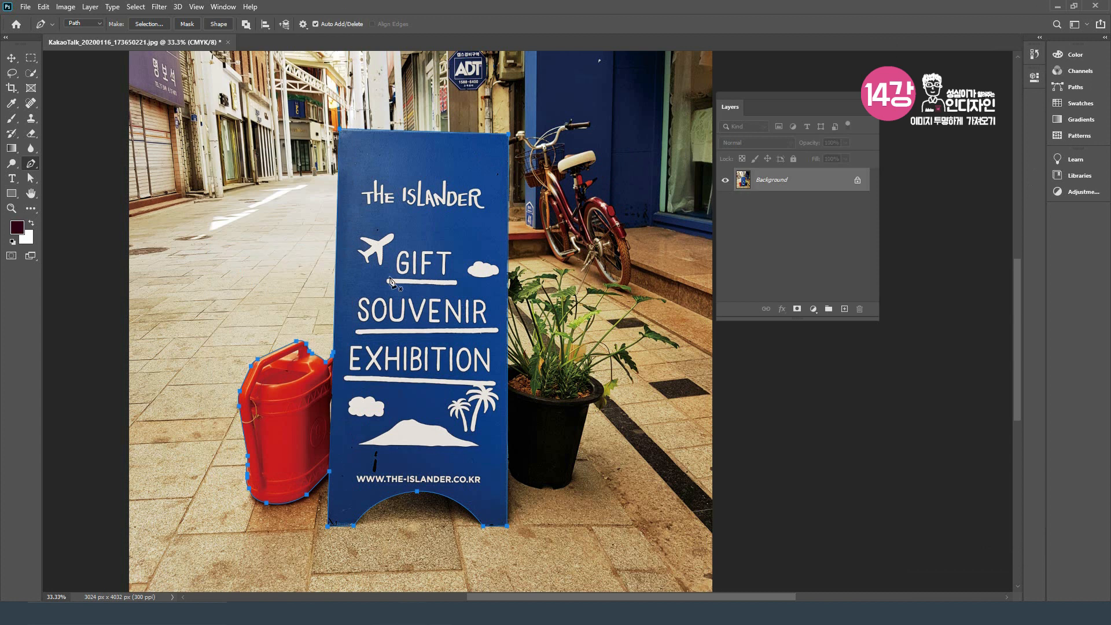
{"action": "double_click", "coordinate": [817, 184]}
{"action": "left_click", "coordinate": [647, 179]}
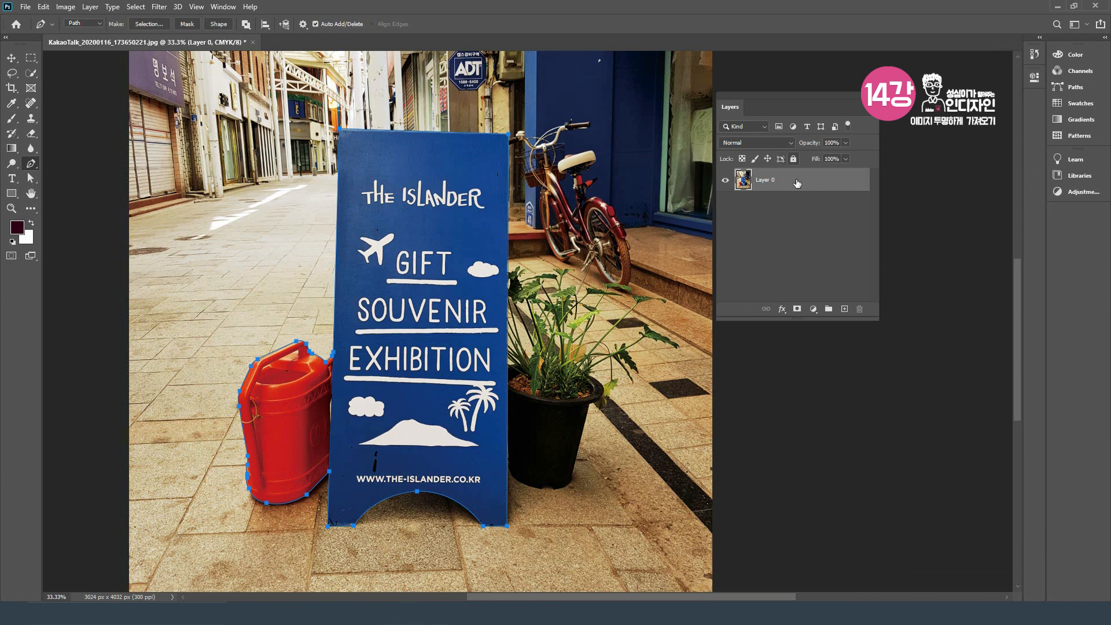
{"action": "left_click_drag", "start_coordinate": [807, 105], "coordinate": [828, 100]}
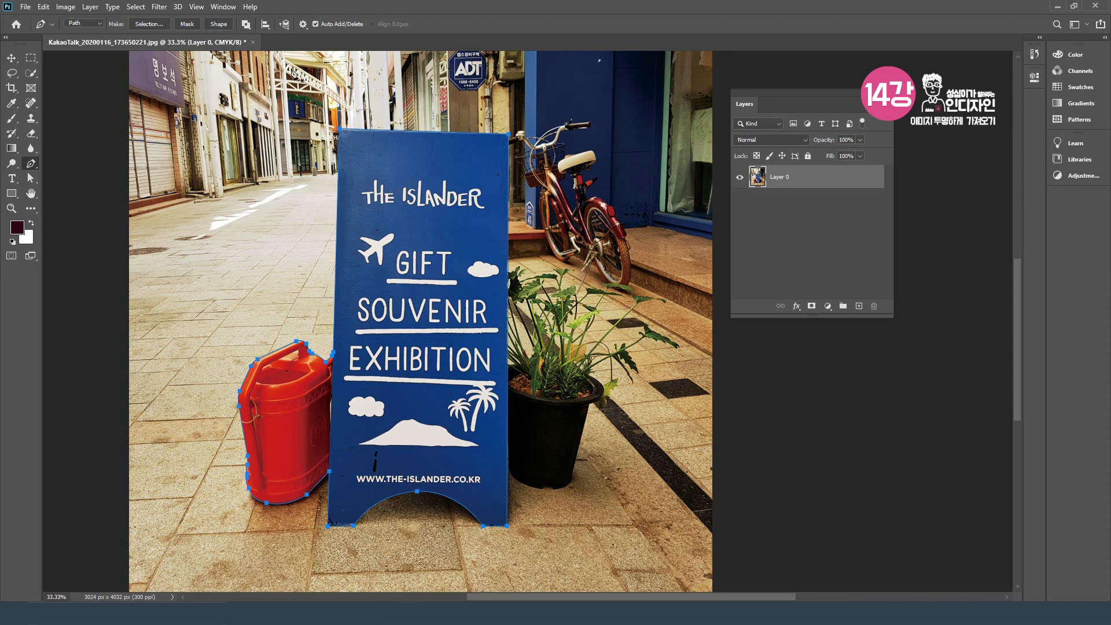
Step: Show the document's paths and load the Work Path around the sign and can as a selection
{"action": "left_click", "coordinate": [223, 6]}
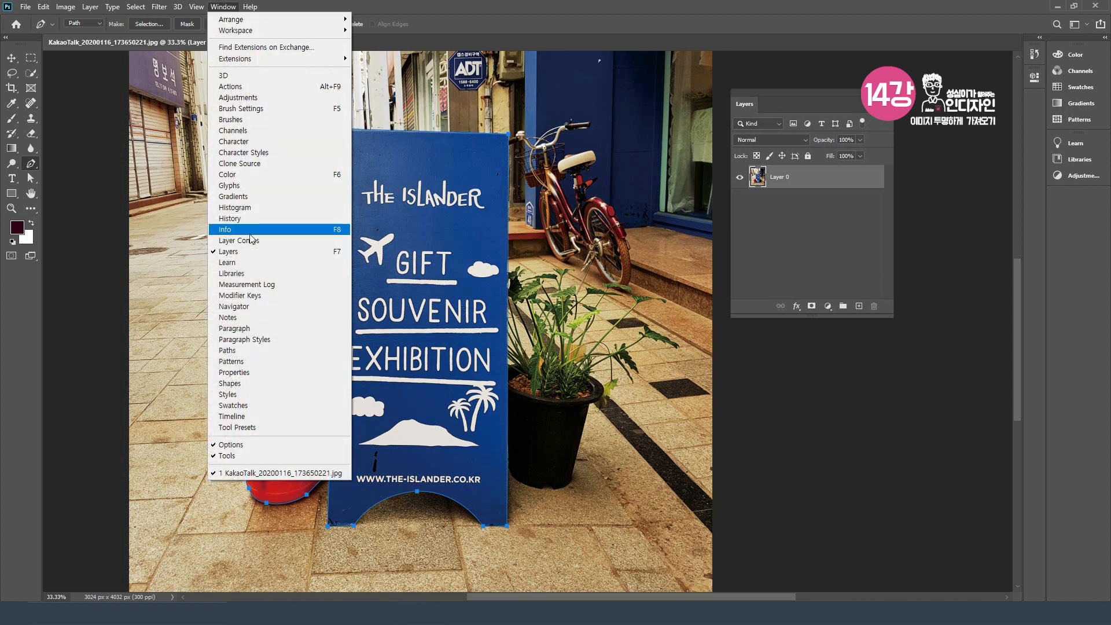
{"action": "left_click", "coordinate": [285, 358]}
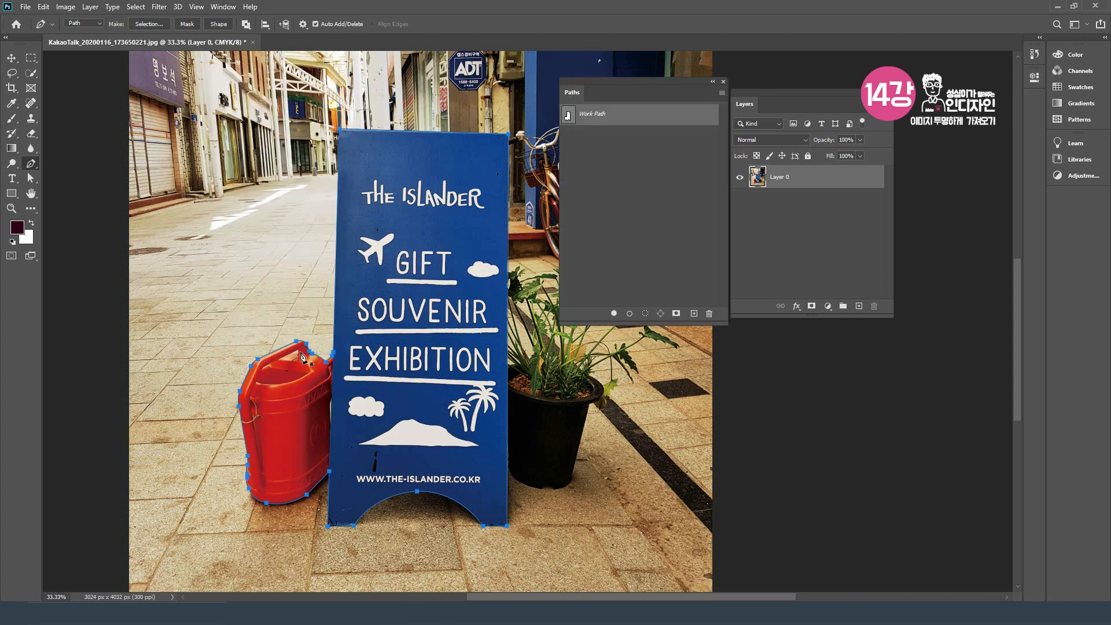
{"action": "left_click_drag", "start_coordinate": [617, 81], "coordinate": [617, 89]}
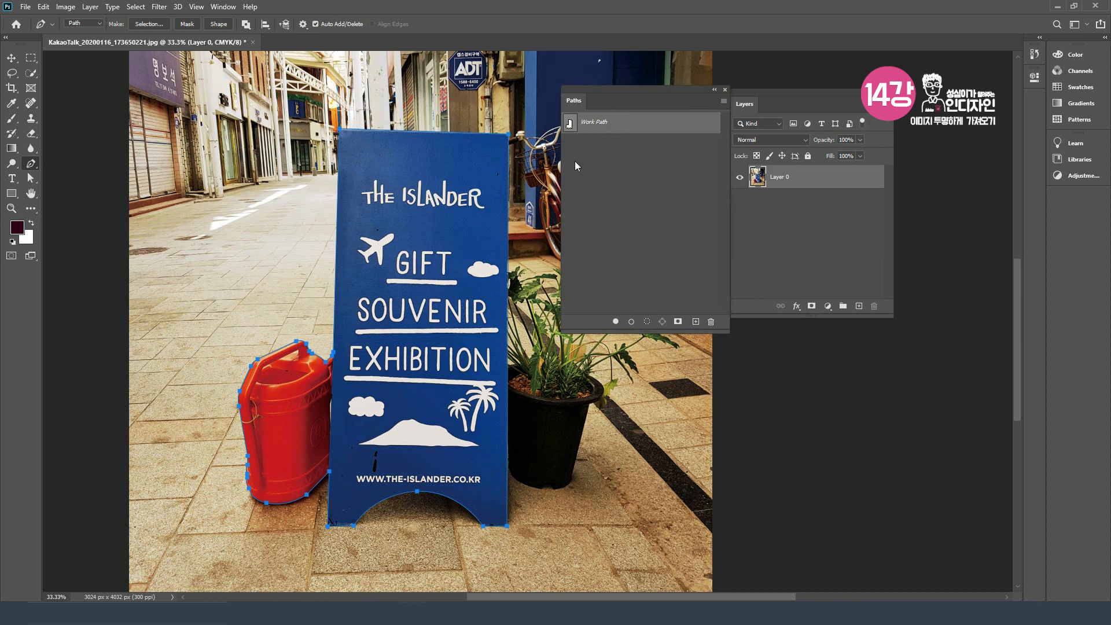
{"action": "left_click_drag", "start_coordinate": [611, 128], "coordinate": [648, 321]}
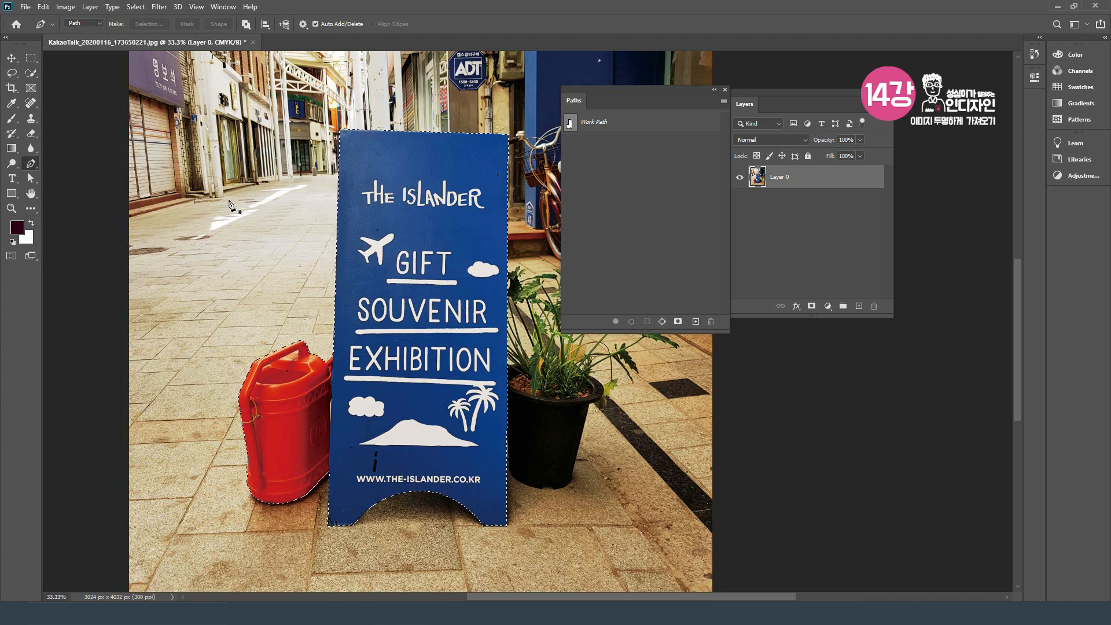
Step: Invert the selection to delete everything outside the sign and can, and clear the selection
{"action": "left_click", "coordinate": [133, 7]}
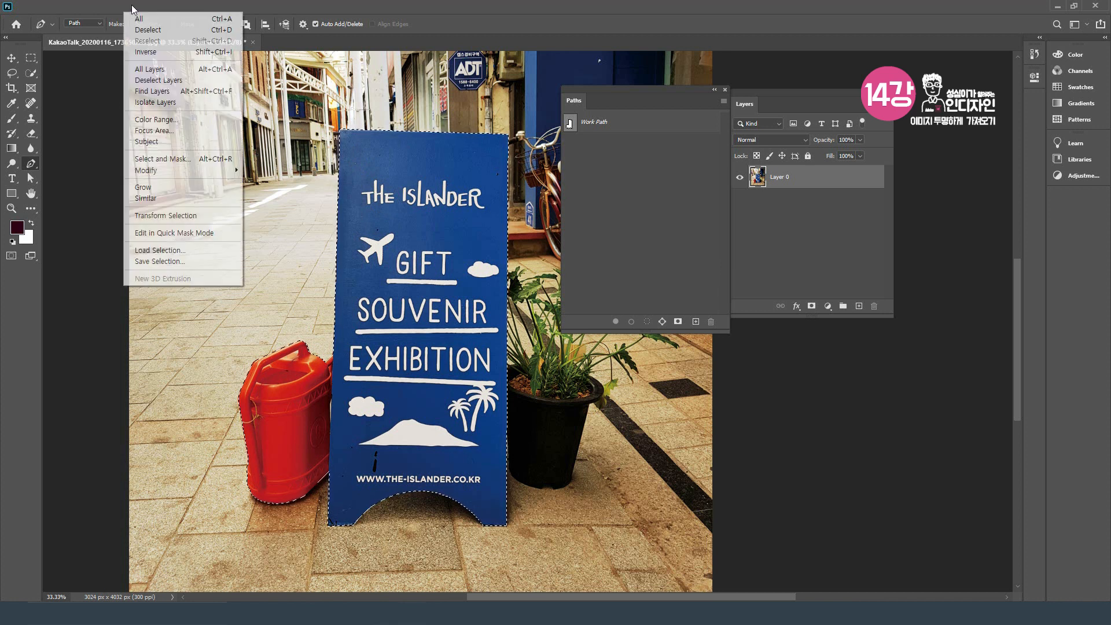
{"action": "left_click", "coordinate": [167, 58]}
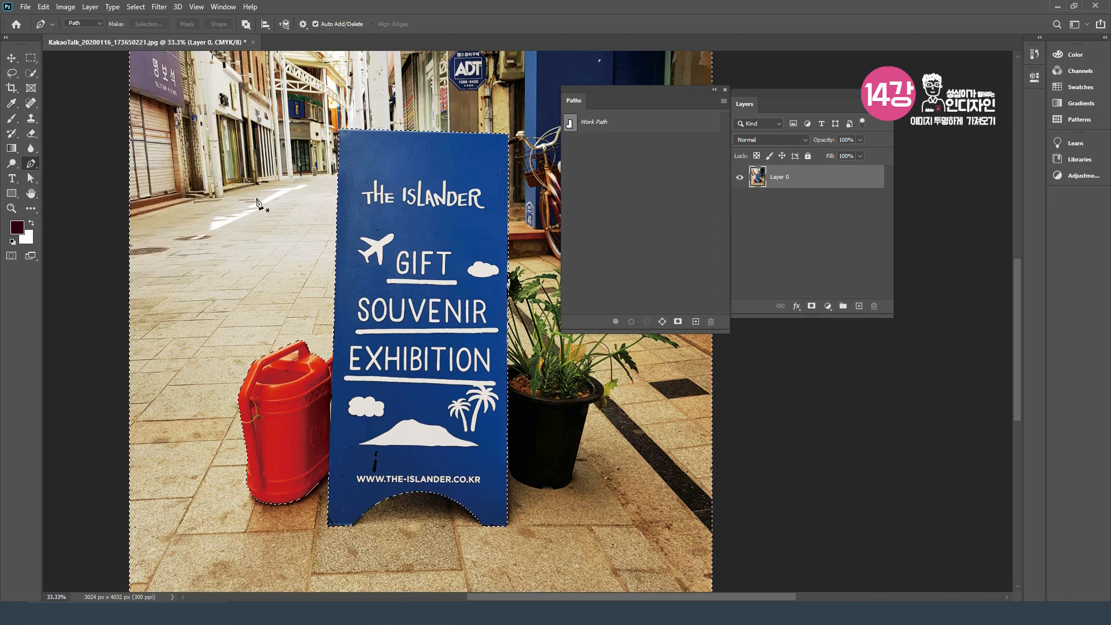
{"action": "key", "text": "Delete"}
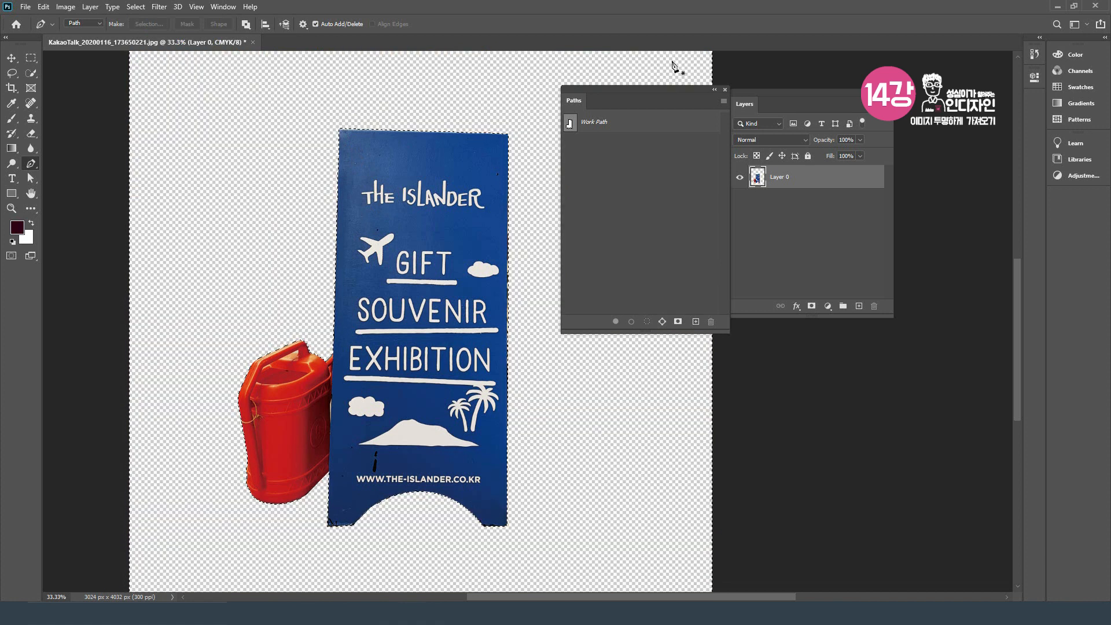
{"action": "left_click", "coordinate": [726, 89]}
{"action": "left_click_drag", "start_coordinate": [742, 92], "coordinate": [753, 92]}
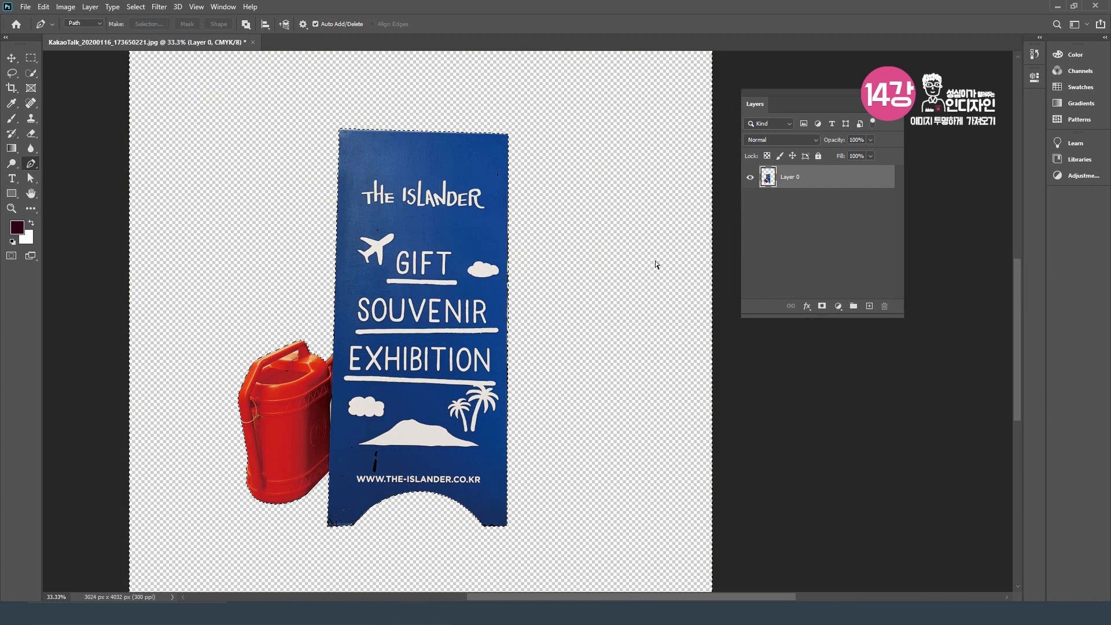
{"action": "key", "text": "ctrl+minus"}
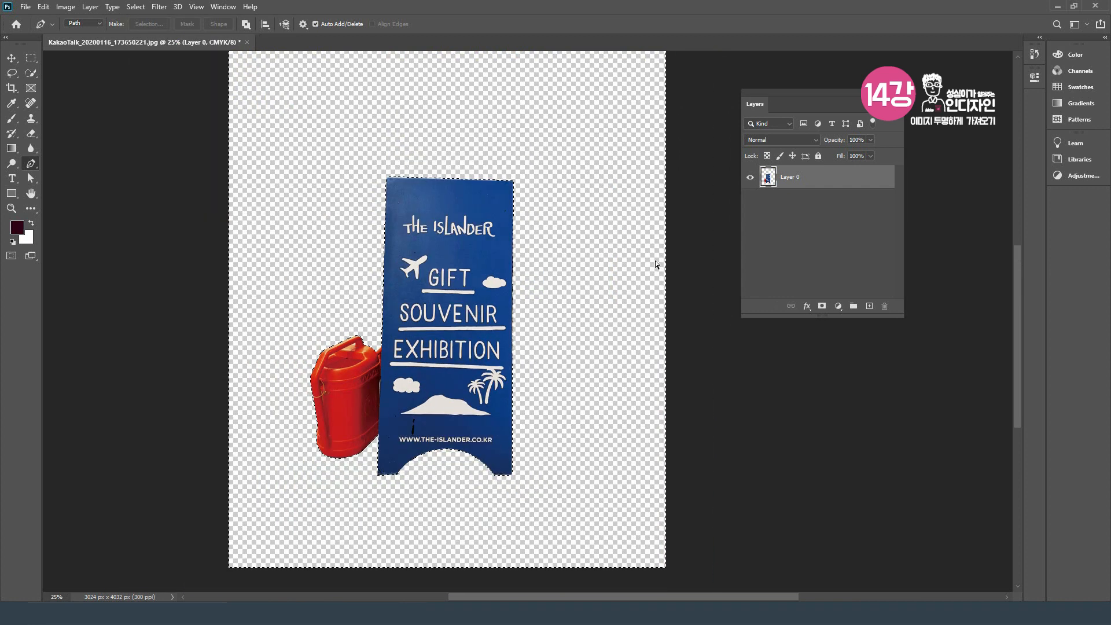
{"action": "key", "text": "ctrl+minus"}
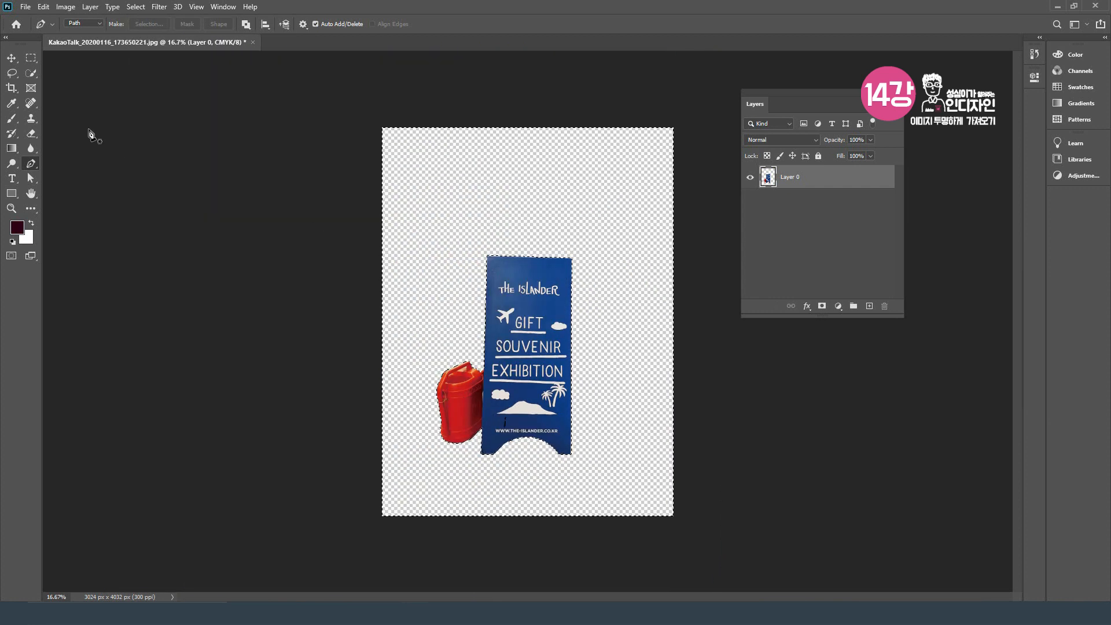
{"action": "key", "text": "ctrl+d"}
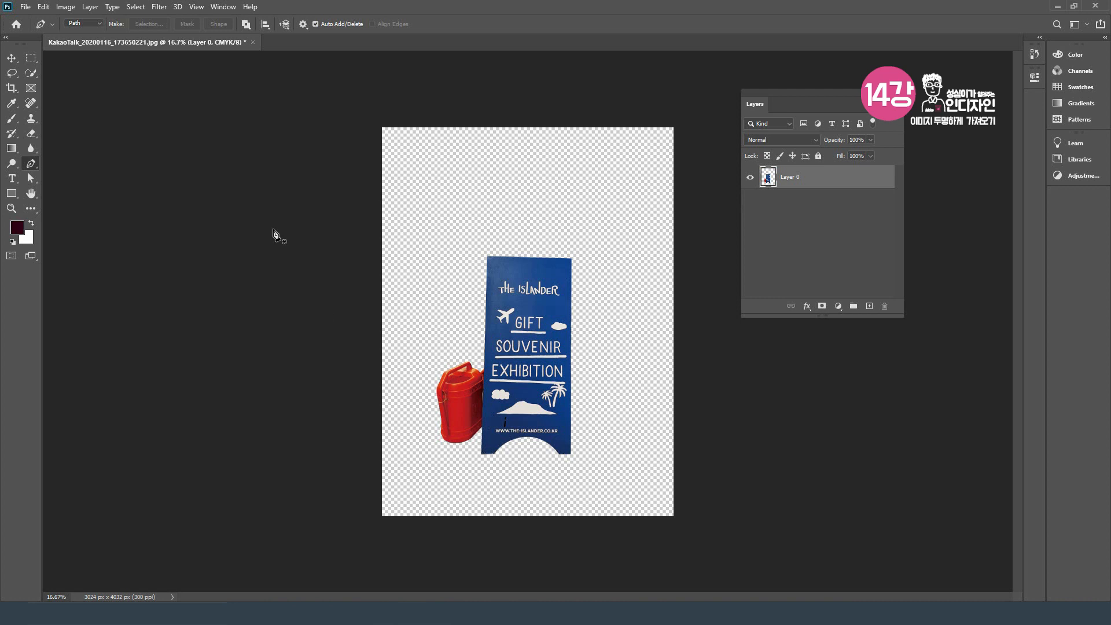
Step: Crop the canvas closely around the sign and can to about 1596 x 2280 px
{"action": "left_click", "coordinate": [11, 90]}
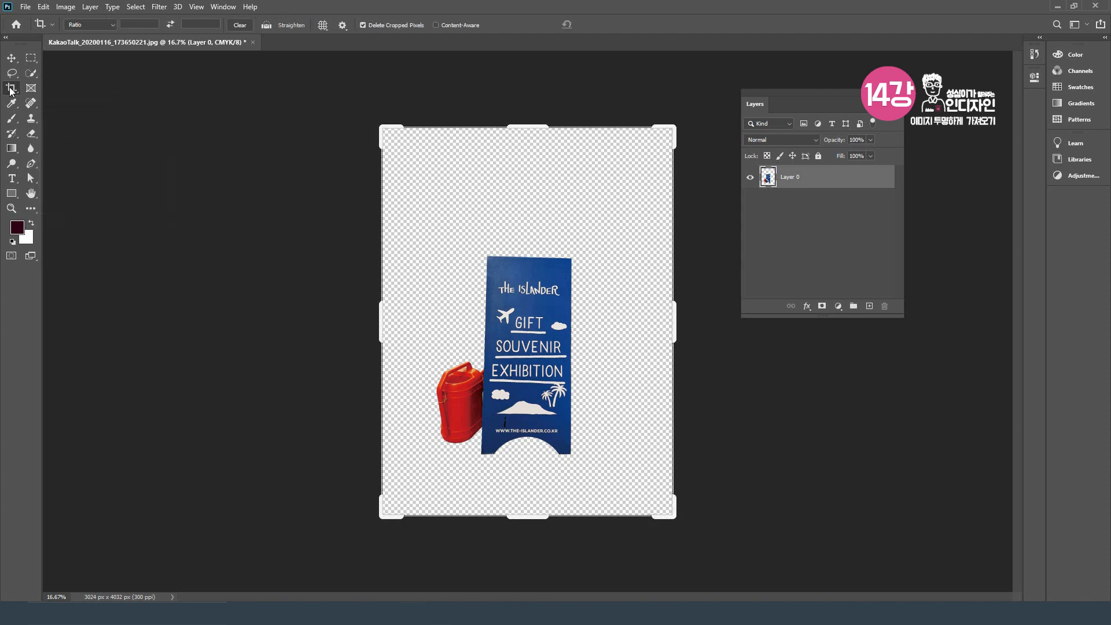
{"action": "left_click_drag", "start_coordinate": [527, 127], "coordinate": [527, 181]}
{"action": "left_click_drag", "start_coordinate": [677, 325], "coordinate": [606, 336]}
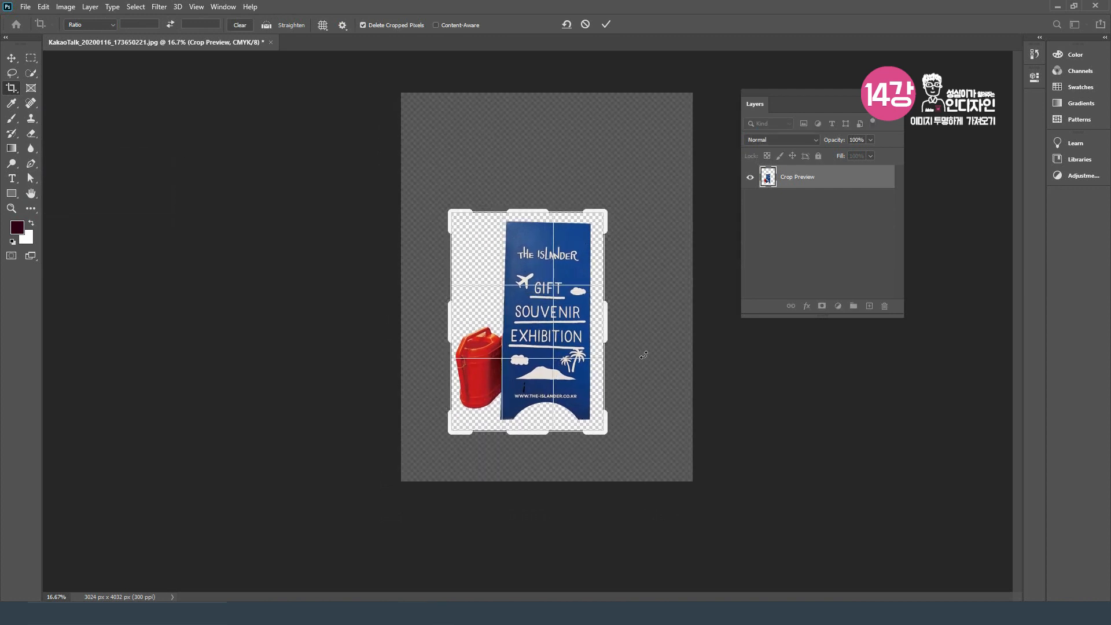
{"action": "left_click", "coordinate": [606, 23]}
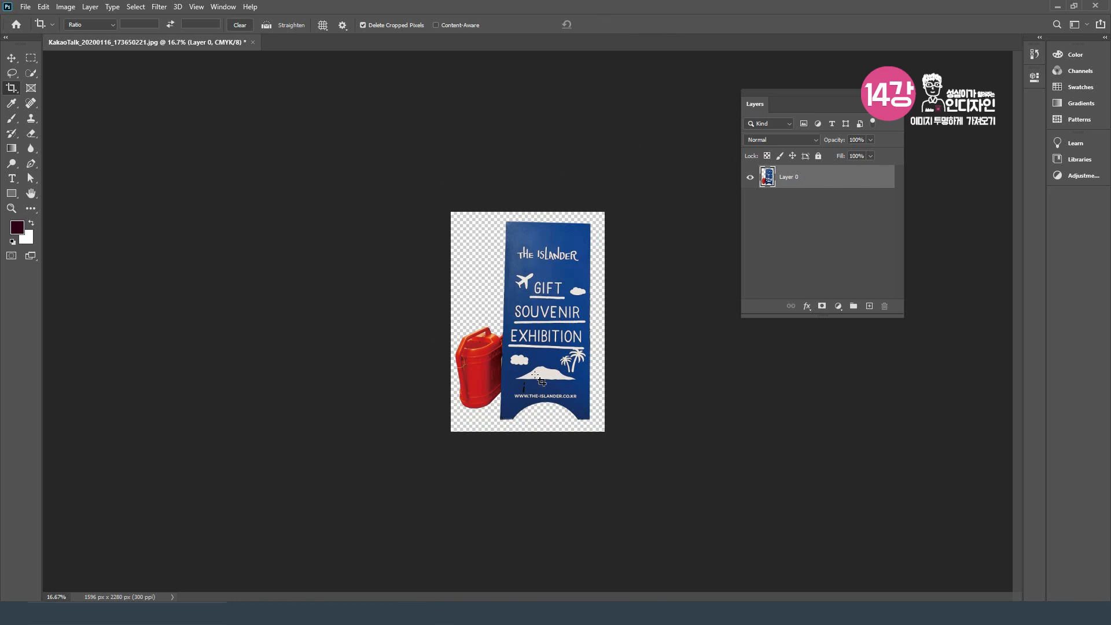
Step: Save the cutout on the computer in Photoshop (PSD) format as 입간판, with Maximize Compatibility on
{"action": "left_click", "coordinate": [25, 7]}
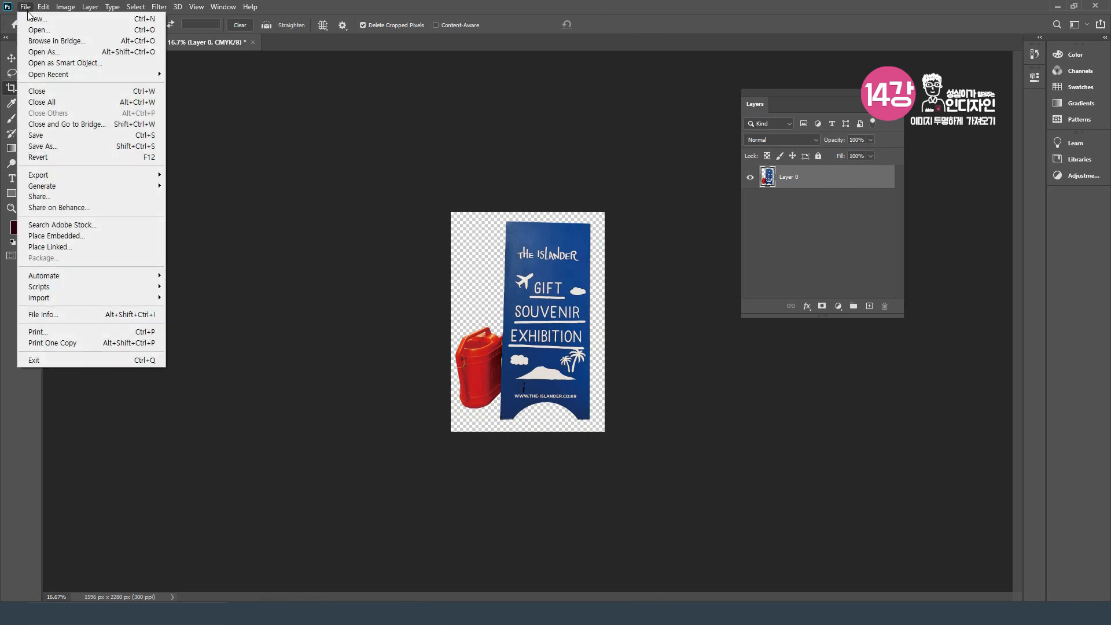
{"action": "left_click", "coordinate": [81, 151]}
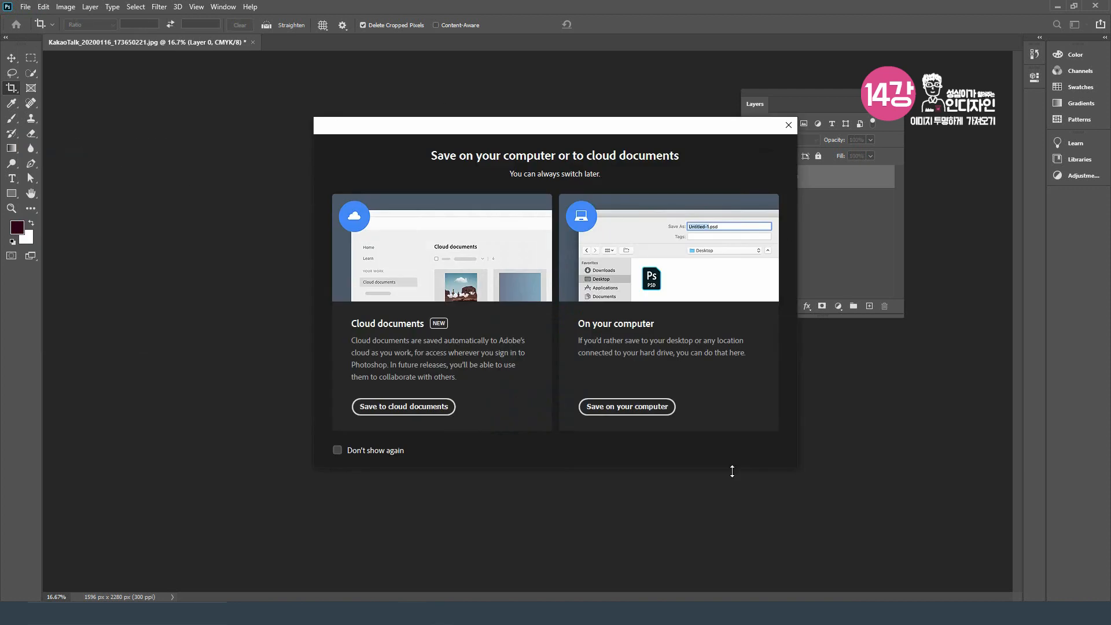
{"action": "left_click", "coordinate": [649, 412]}
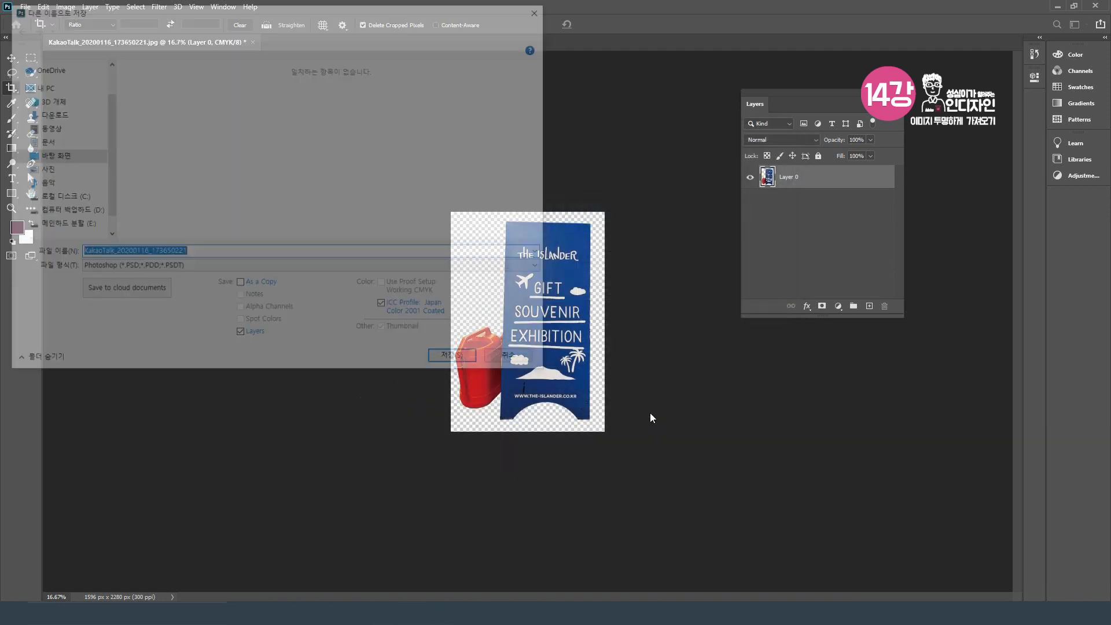
{"action": "left_click_drag", "start_coordinate": [422, 12], "coordinate": [544, 31]}
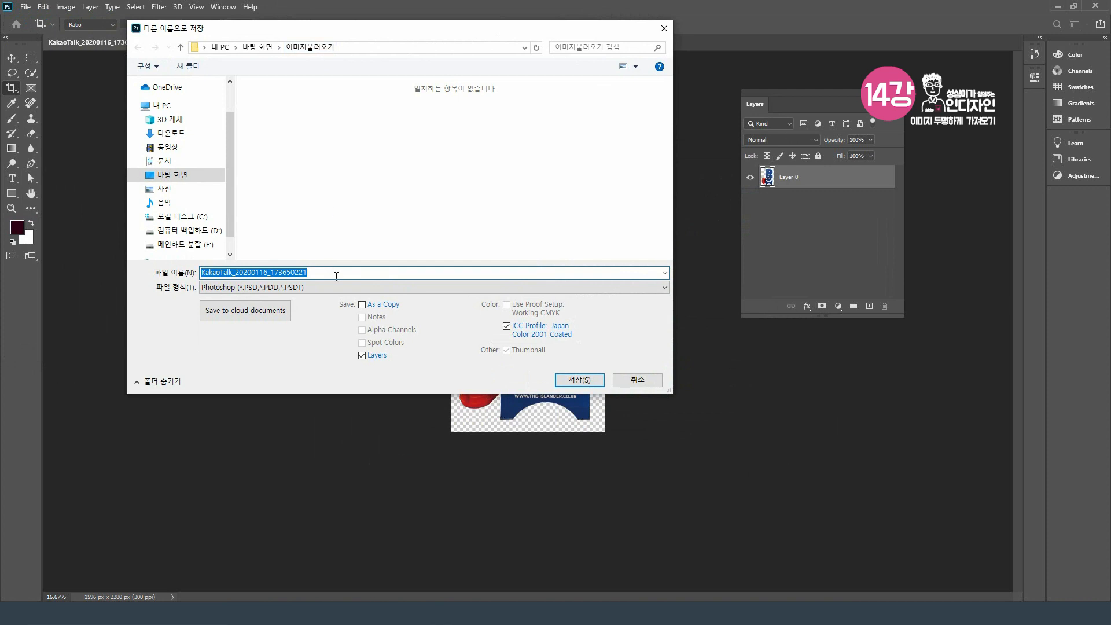
{"action": "type", "text": "입"}
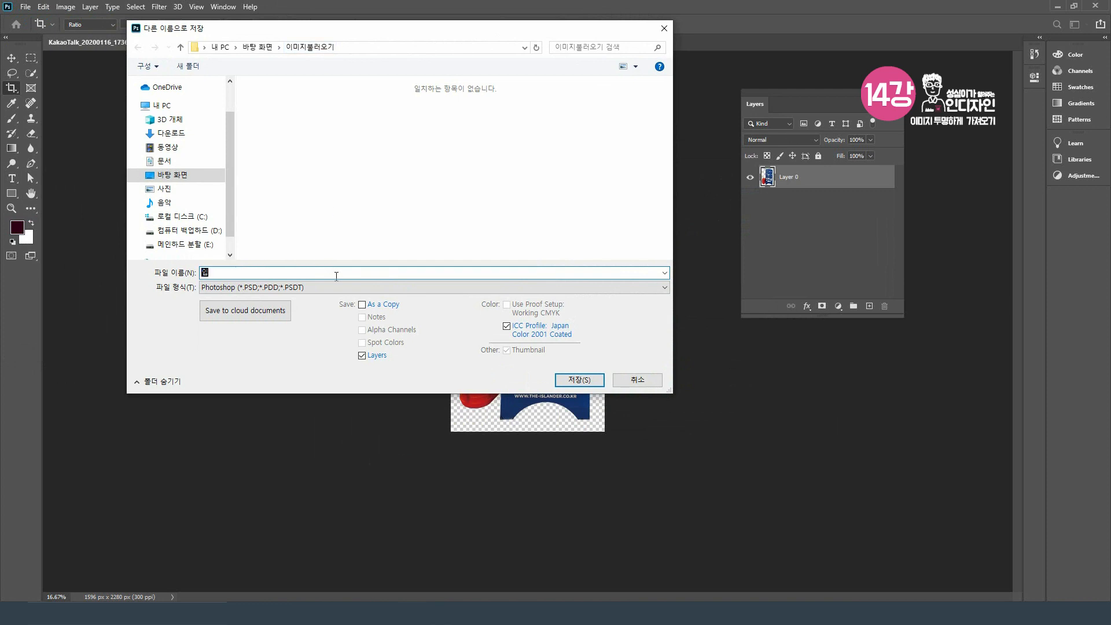
{"action": "type", "text": "ㄱㄴ파"}
{"action": "left_click", "coordinate": [229, 289]}
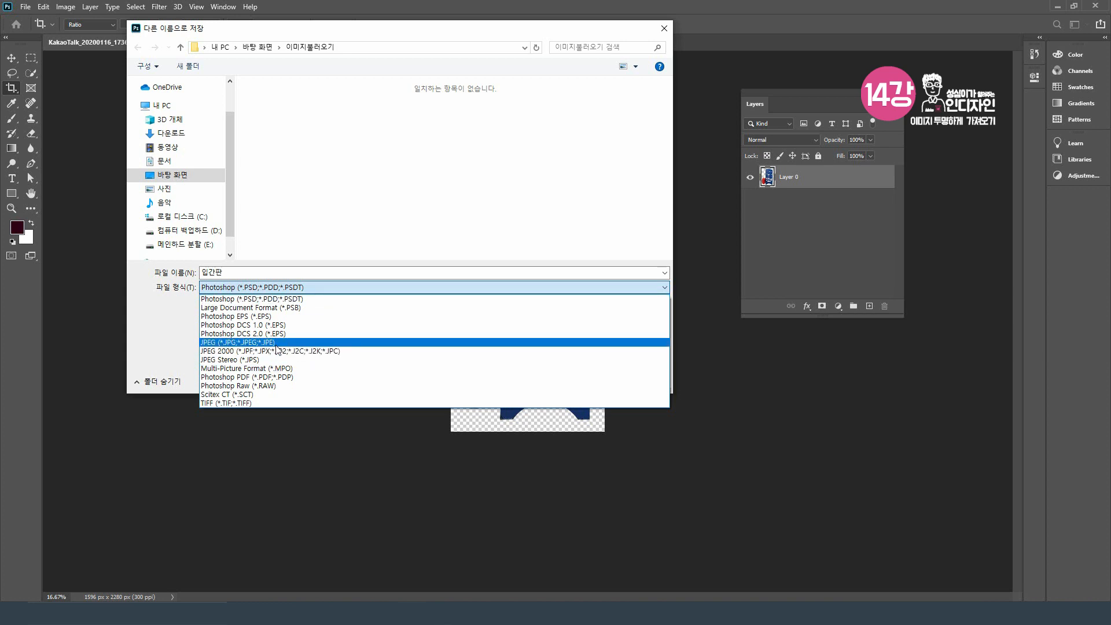
{"action": "left_click", "coordinate": [279, 300]}
{"action": "left_click", "coordinate": [579, 381]}
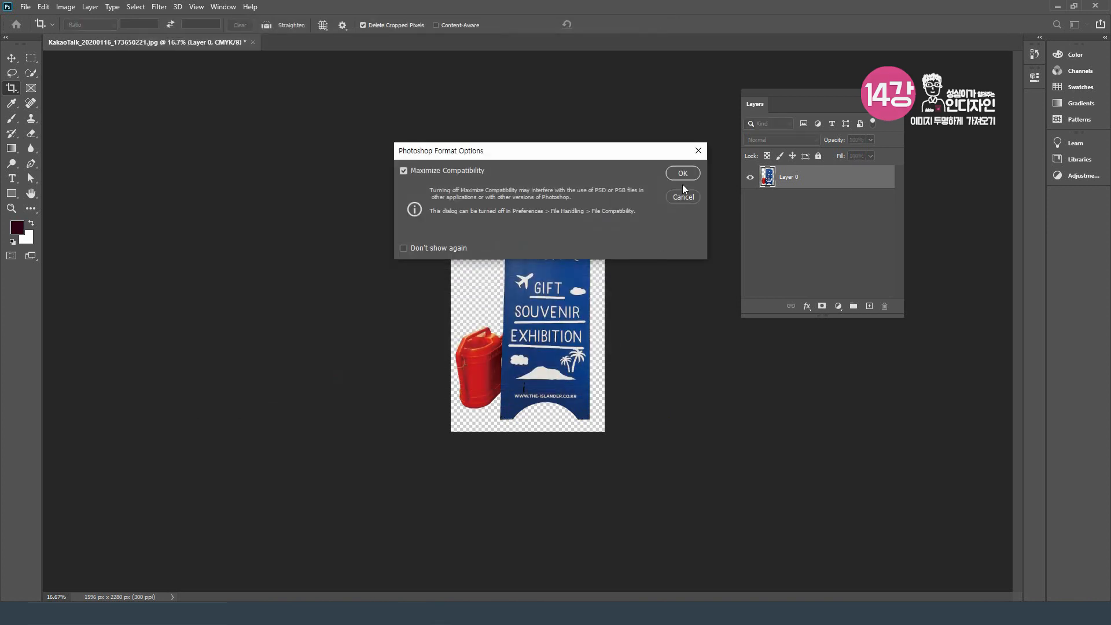
{"action": "left_click", "coordinate": [683, 173]}
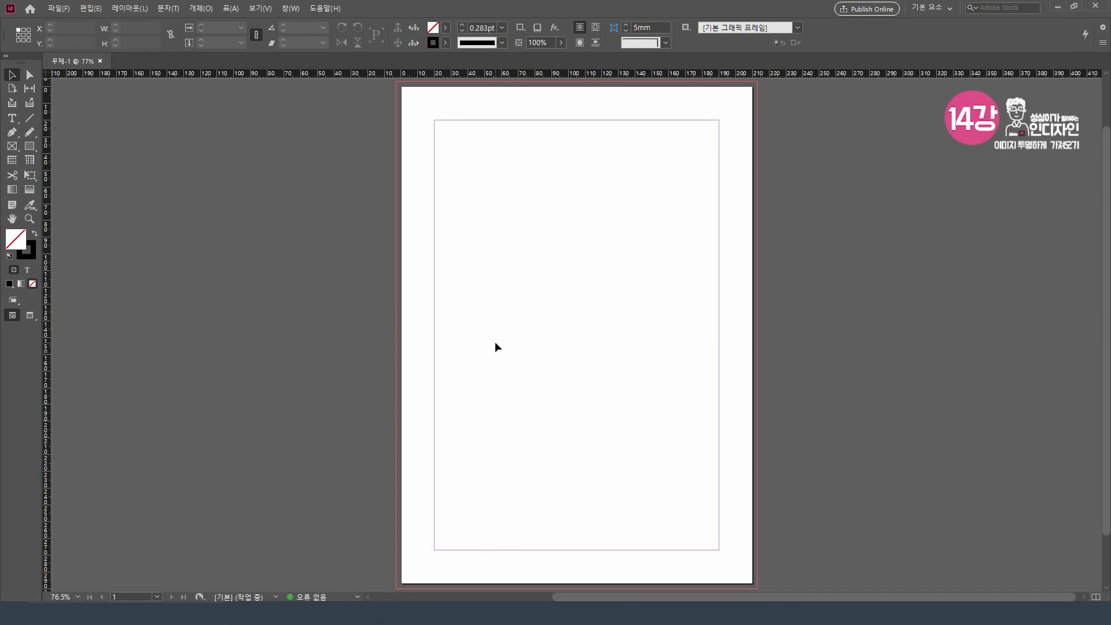
Step: Switch to InDesign and draw an empty rectangle frame about 82.5 x 112.5 mm in the upper part of the page
{"action": "left_click", "coordinate": [10, 147]}
{"action": "left_click_drag", "start_coordinate": [476, 158], "coordinate": [614, 344]}
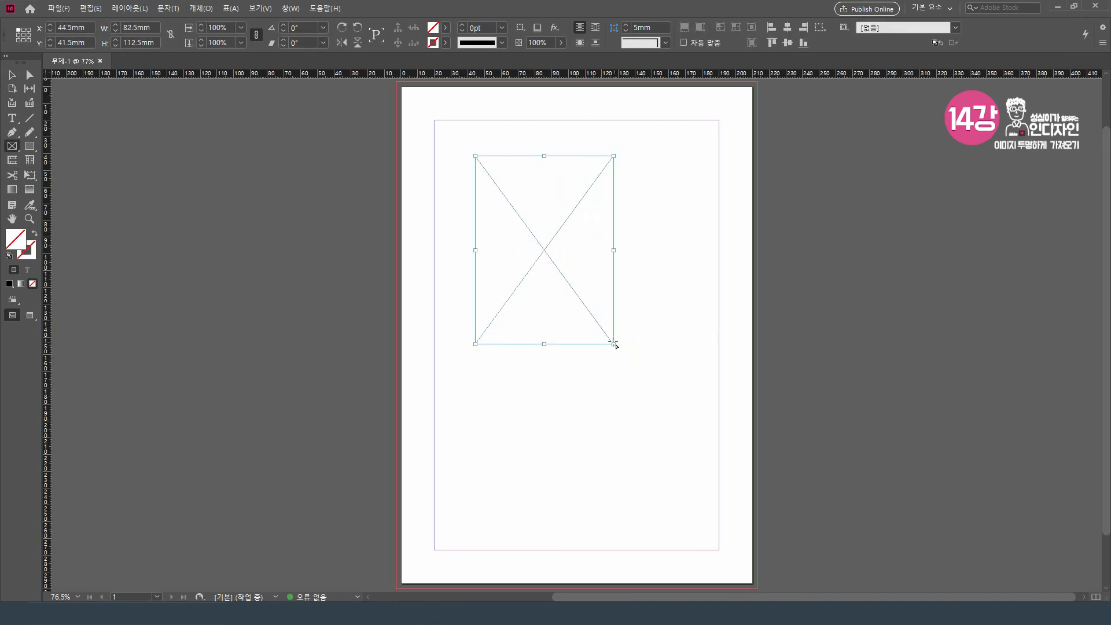
{"action": "key", "text": "v"}
Step: Place the Photoshop file 입간판 from the 이미지불러오기 folder into the frame
{"action": "left_click", "coordinate": [58, 8]}
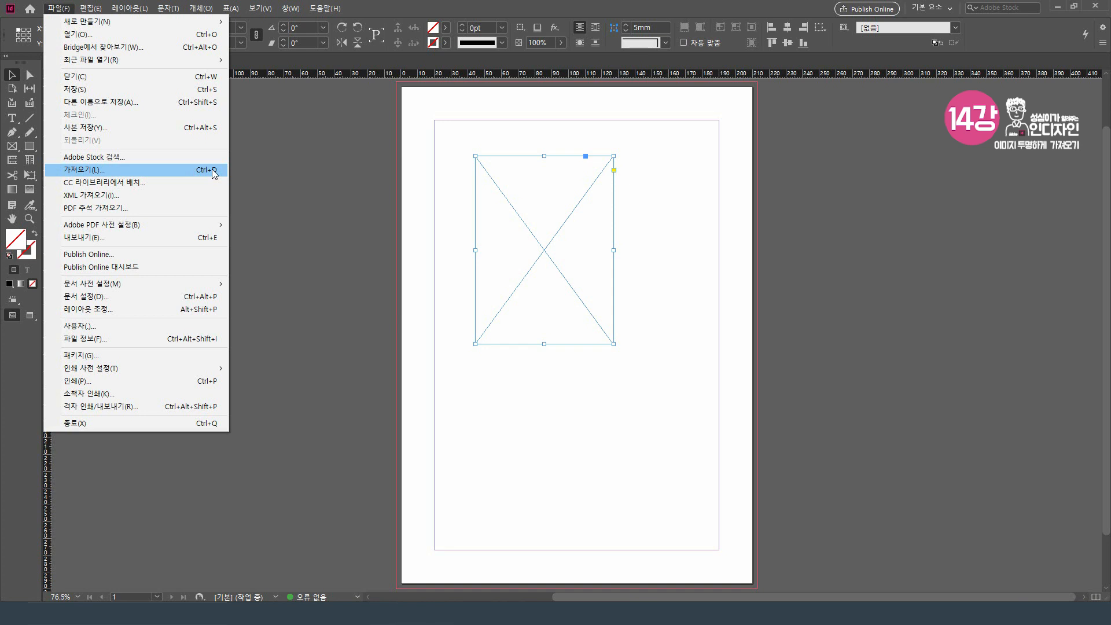
{"action": "left_click", "coordinate": [120, 170]}
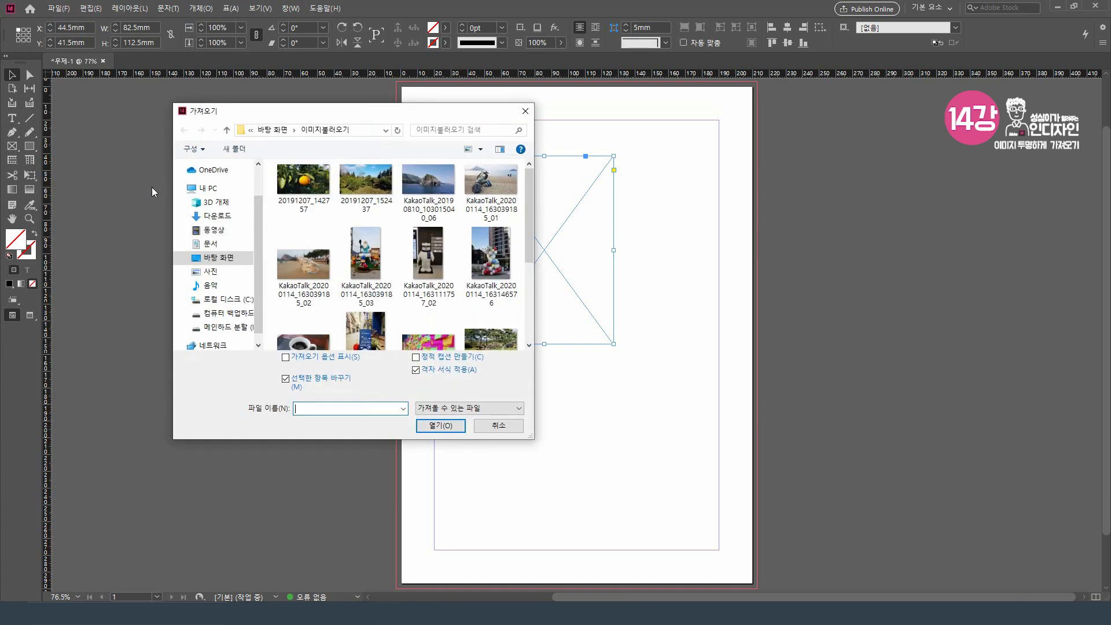
{"action": "left_click_drag", "start_coordinate": [535, 240], "coordinate": [536, 312]}
{"action": "left_click", "coordinate": [503, 287]}
{"action": "left_click_drag", "start_coordinate": [443, 113], "coordinate": [315, 106]}
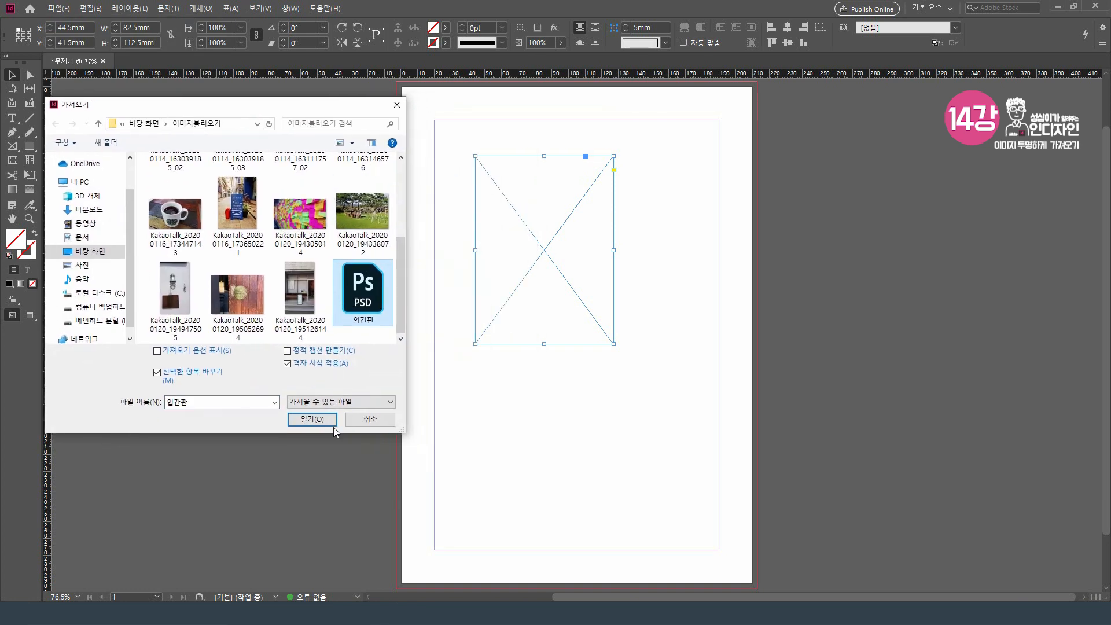
{"action": "left_click", "coordinate": [312, 419]}
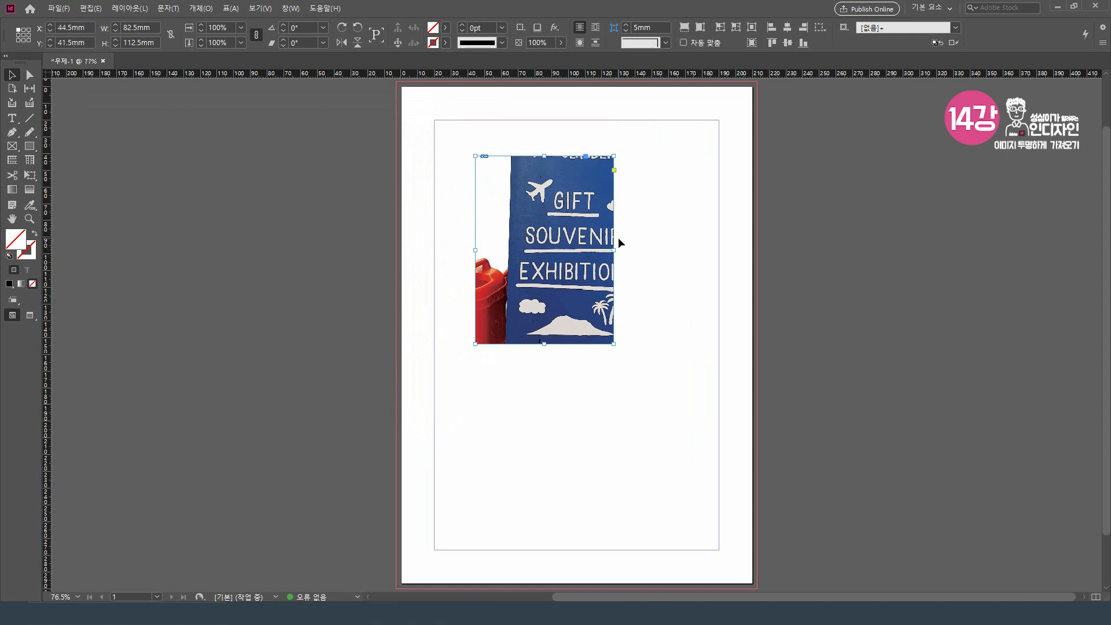
Step: Set the view's display performance to high quality (고품질 표시)
{"action": "key", "text": "ctrl+equal"}
{"action": "key", "text": "ctrl+equal"}
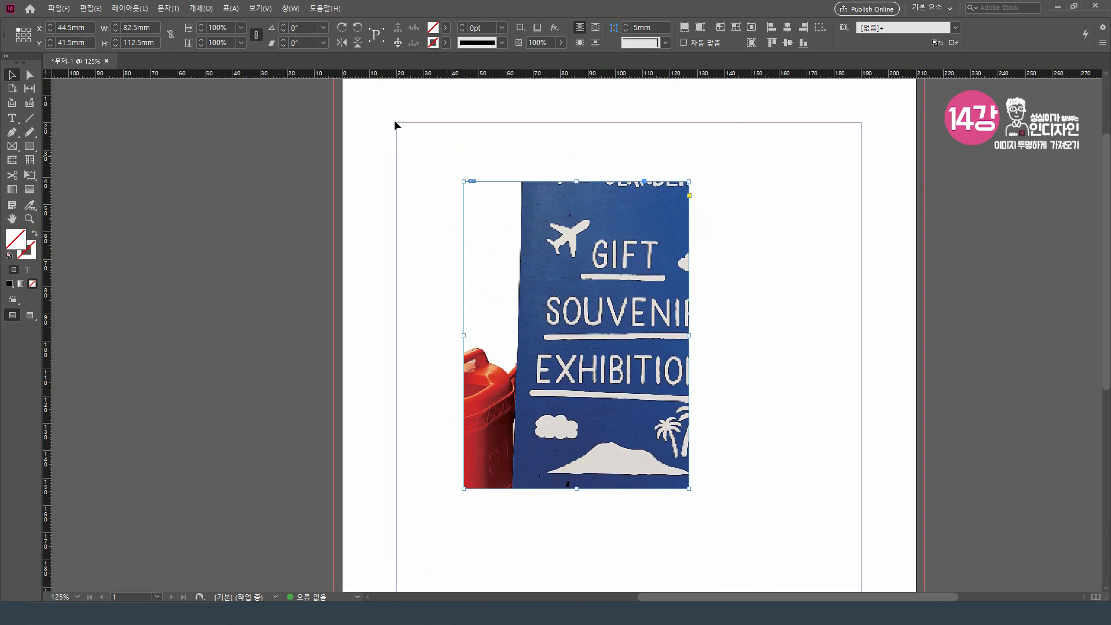
{"action": "left_click", "coordinate": [260, 8]}
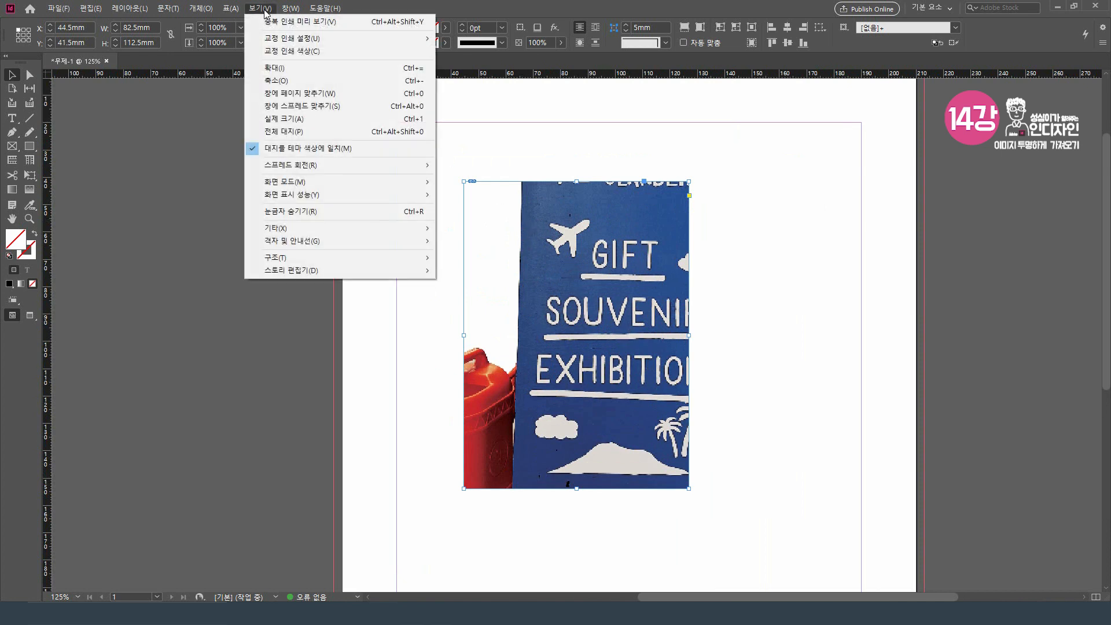
{"action": "mouse_move", "coordinate": [335, 195]}
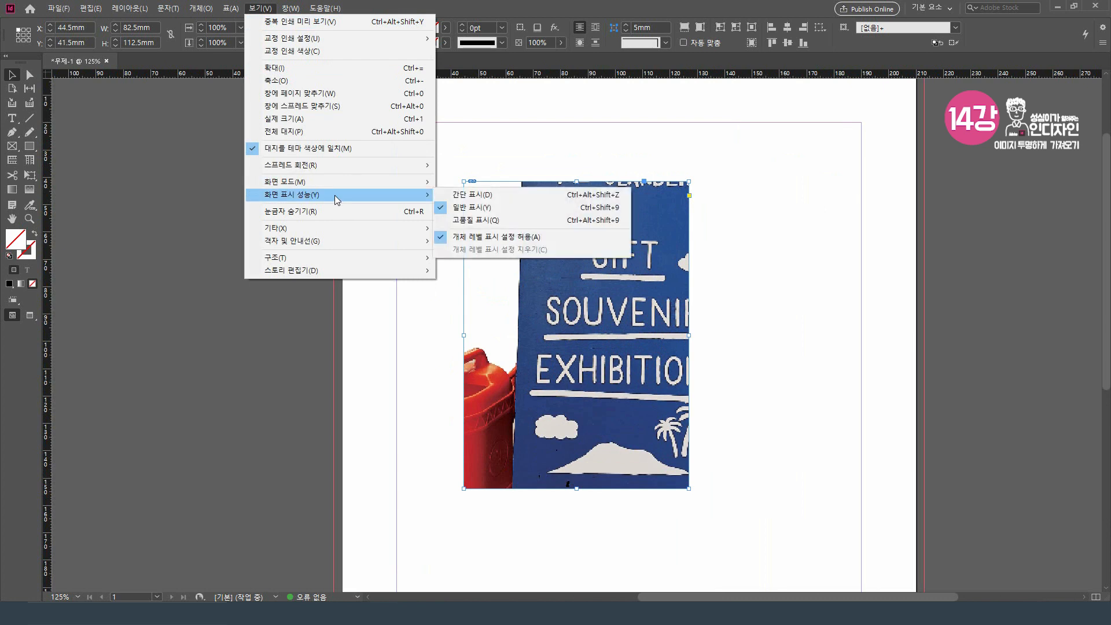
{"action": "left_click", "coordinate": [495, 220]}
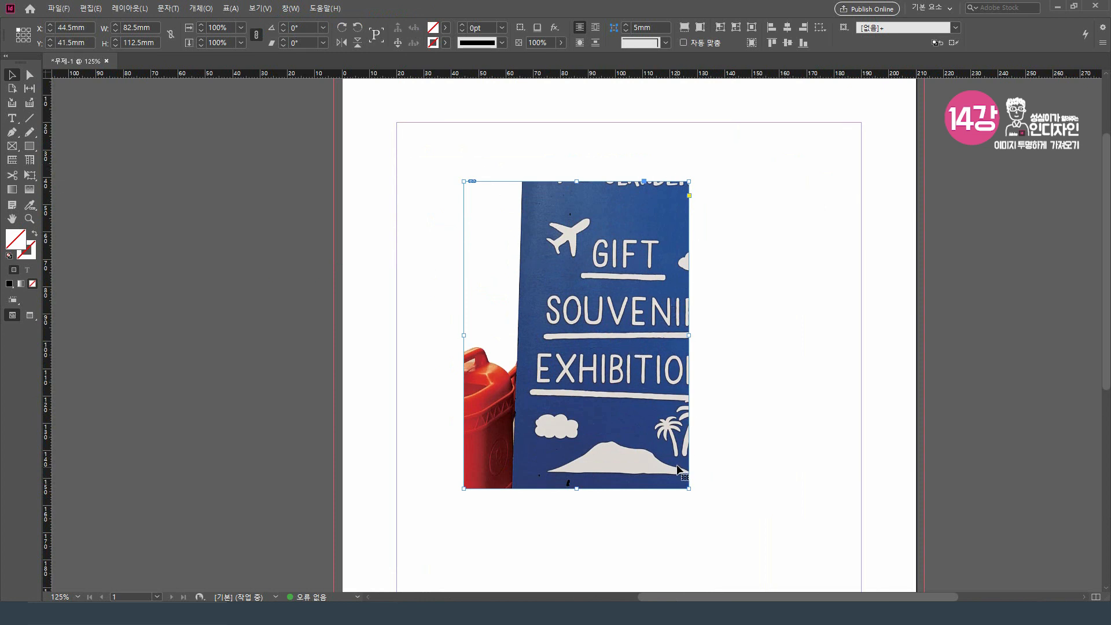
Step: Fit the placed image proportionally inside its frame (비율에 맞게 내용 맞추기) and deselect it
{"action": "left_click", "coordinate": [201, 8]}
{"action": "mouse_move", "coordinate": [251, 249]}
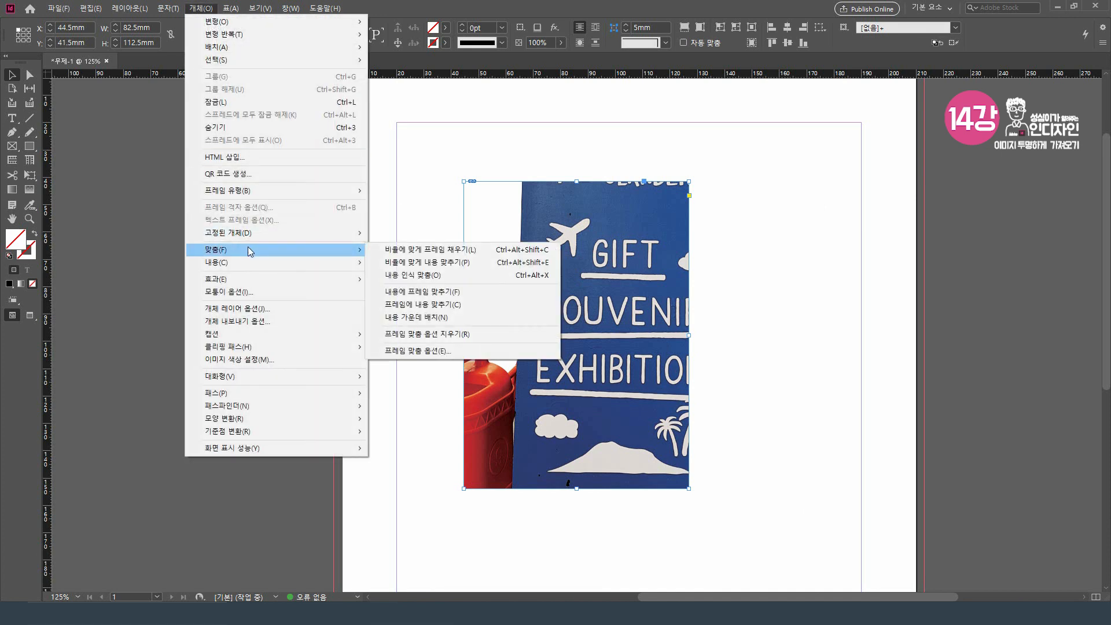
{"action": "left_click", "coordinate": [472, 263]}
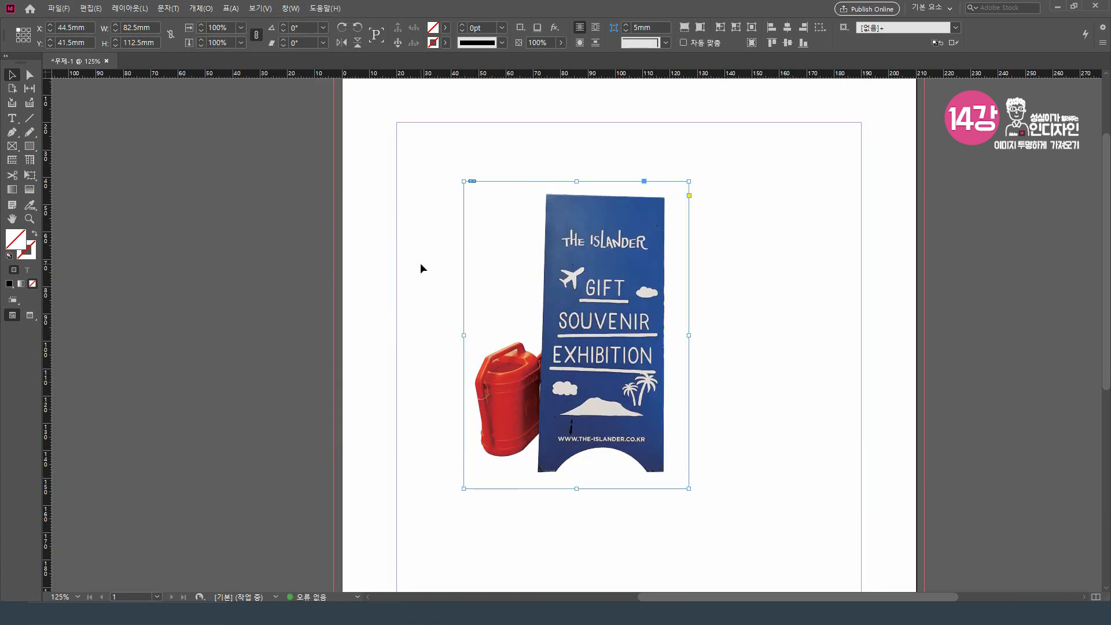
{"action": "left_click", "coordinate": [421, 262]}
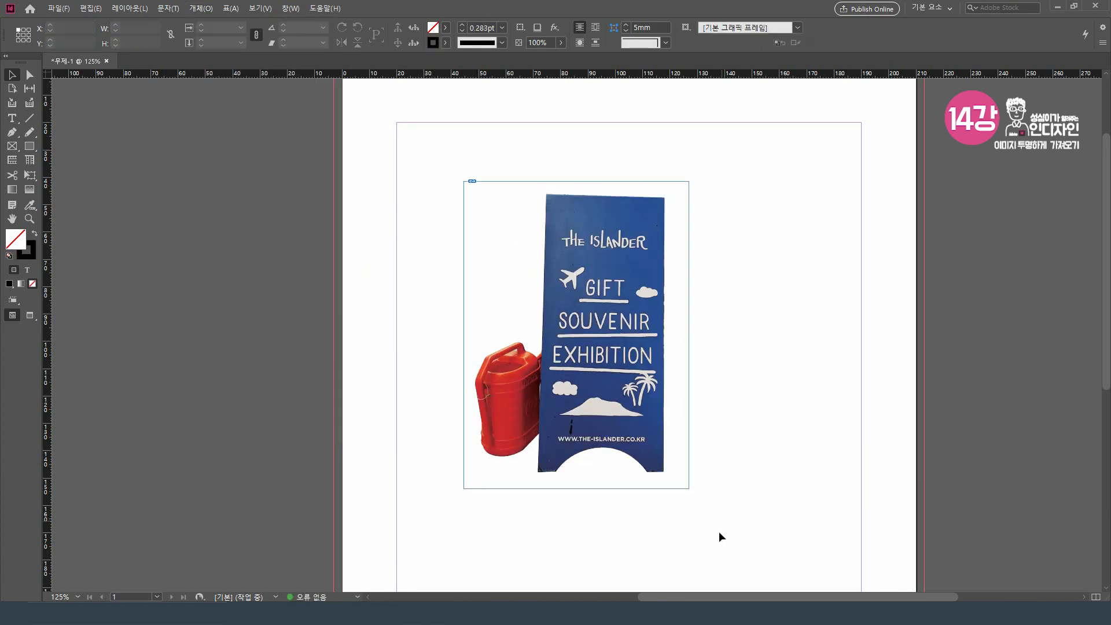